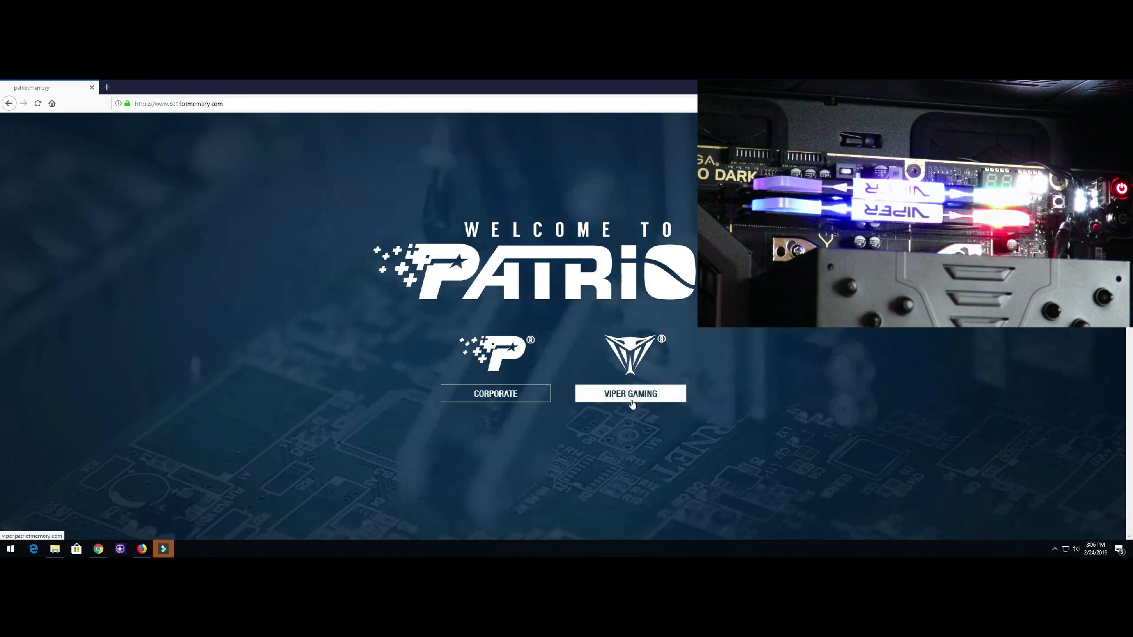
Step: Browse Viper Gaming, DRAM/SSD and Viper RGB to reach the Viper RGB software disclaimer page
{"action": "left_click", "coordinate": [632, 404]}
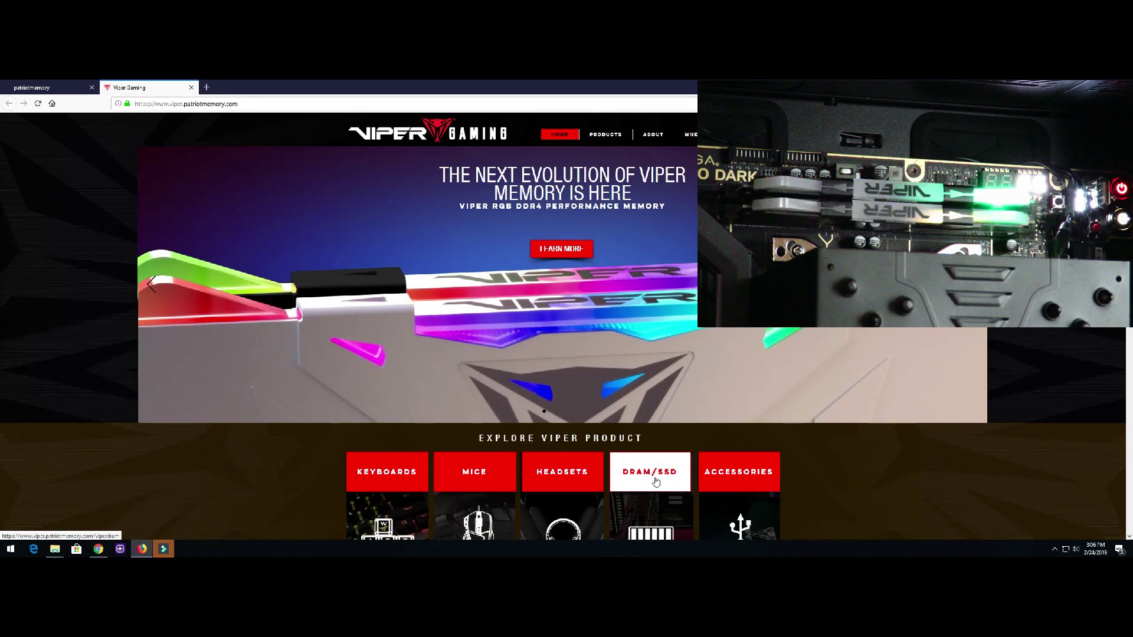
{"action": "left_click", "coordinate": [656, 482]}
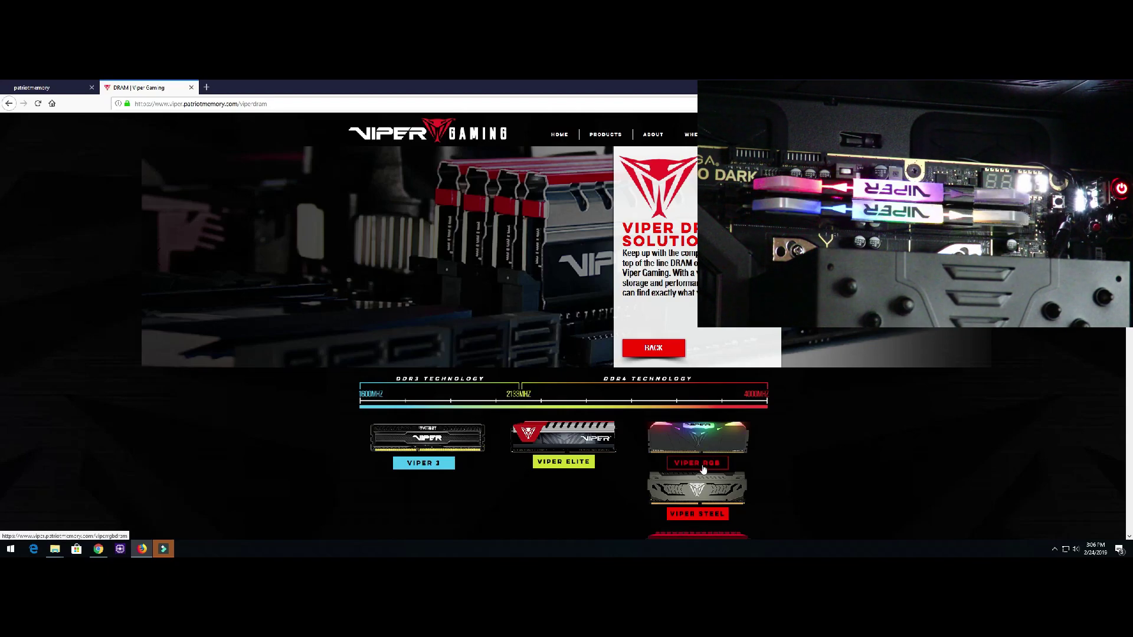
{"action": "left_click", "coordinate": [703, 469]}
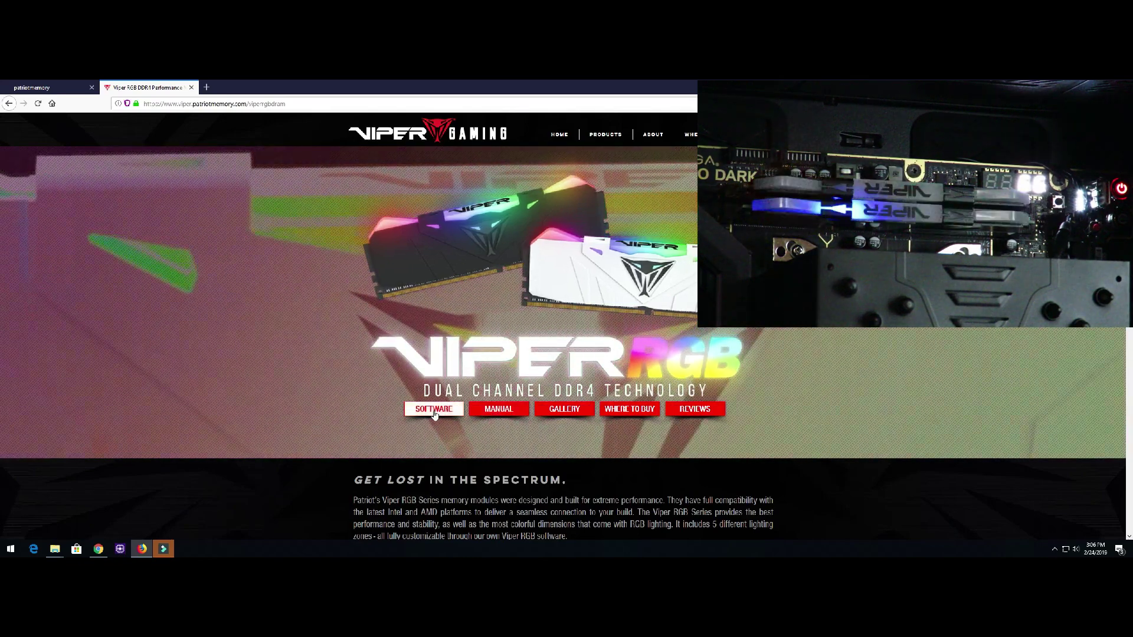
{"action": "left_click", "coordinate": [435, 412]}
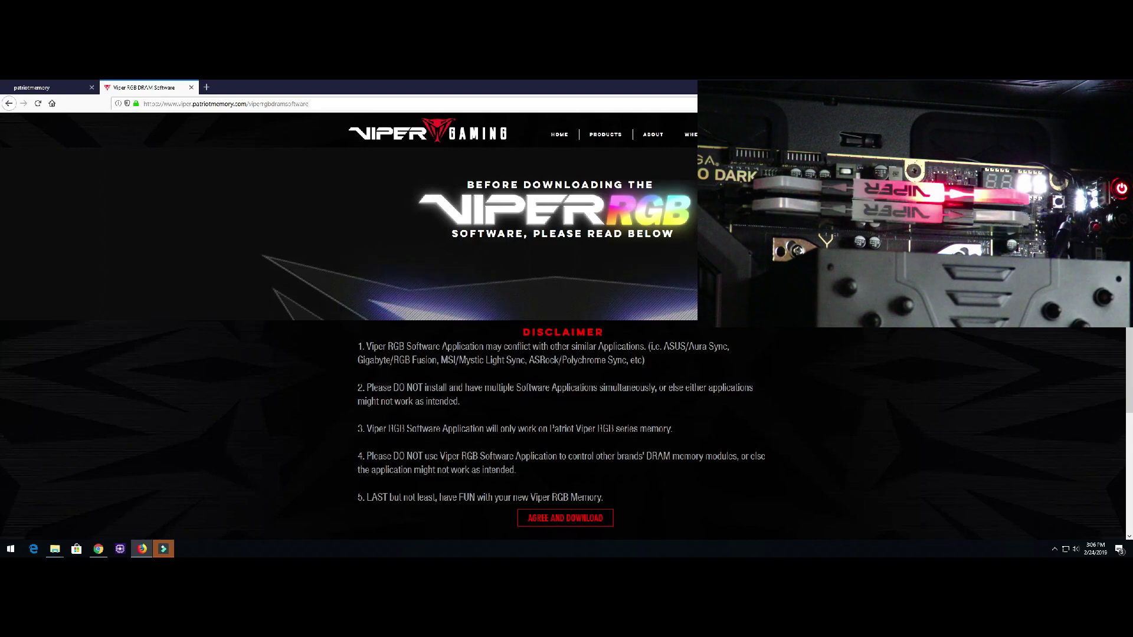
Step: Launch Patriot Viper RGB from the Start menu by searching 'rgb'
{"action": "key", "text": "super"}
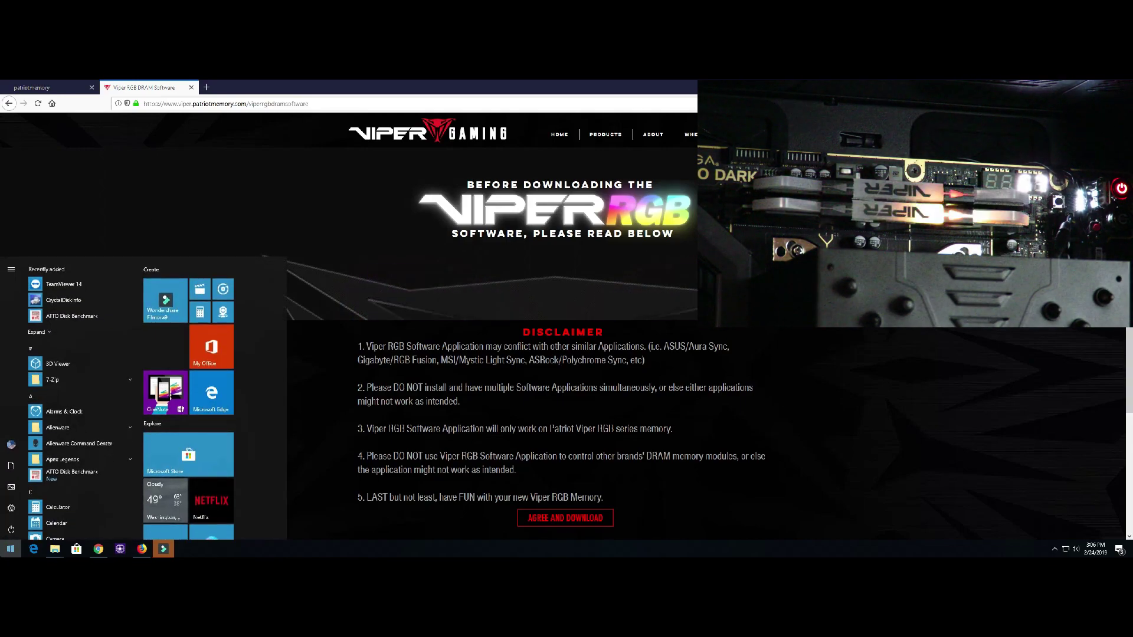
{"action": "type", "text": "rgb"}
{"action": "key", "text": "Return"}
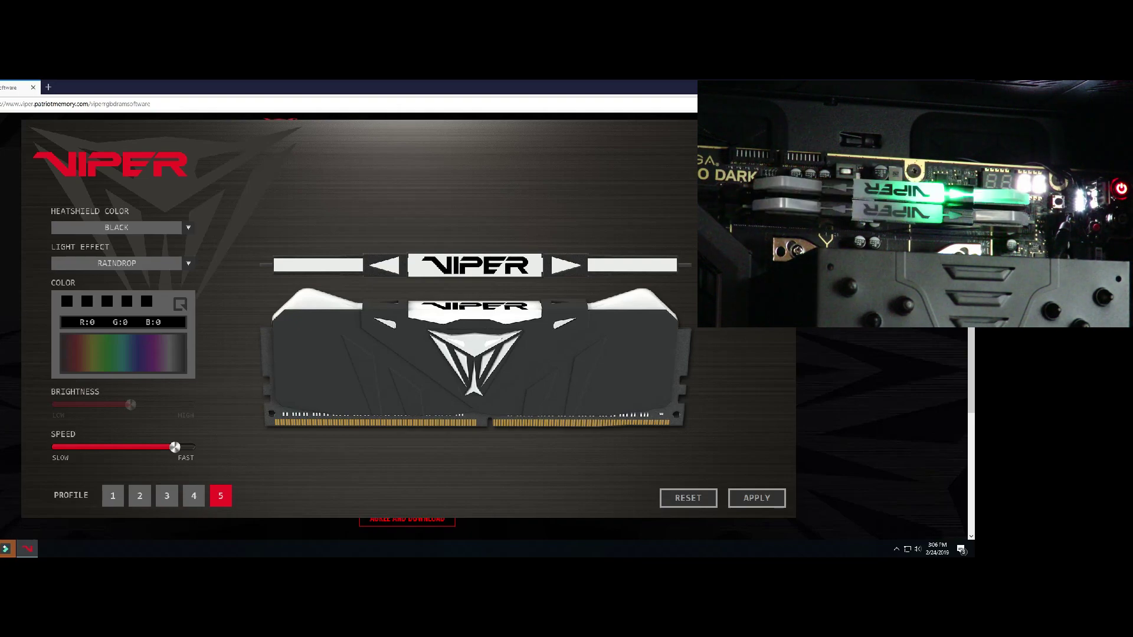
Step: Keep the Black heatshield colour, try the Dark light effect, then choose Breathing
{"action": "left_click", "coordinate": [112, 226]}
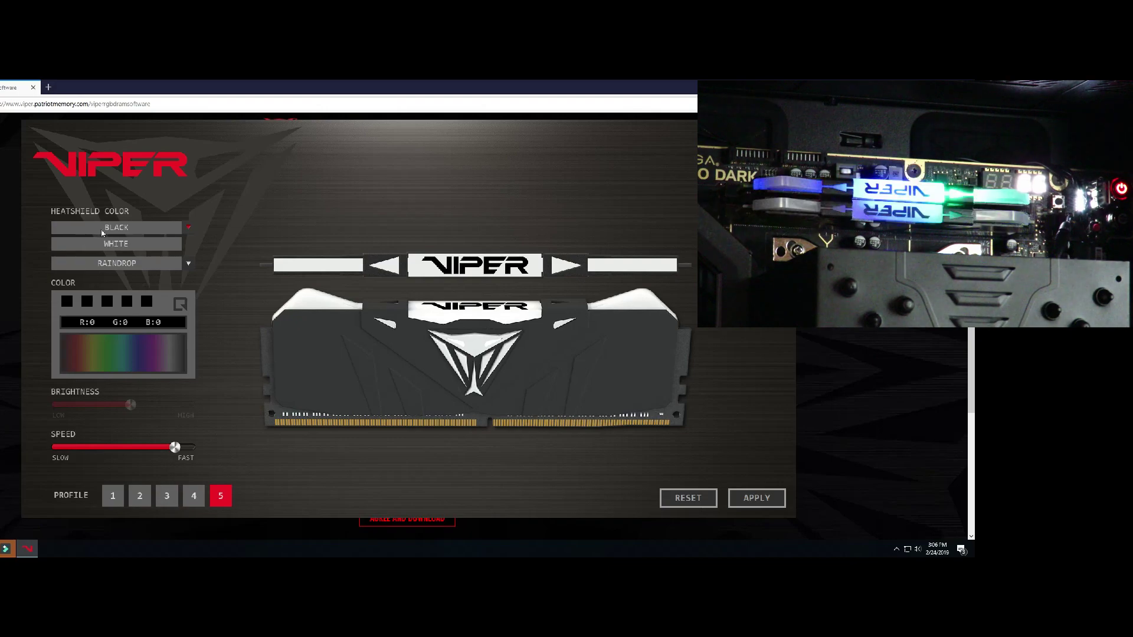
{"action": "left_click", "coordinate": [71, 251]}
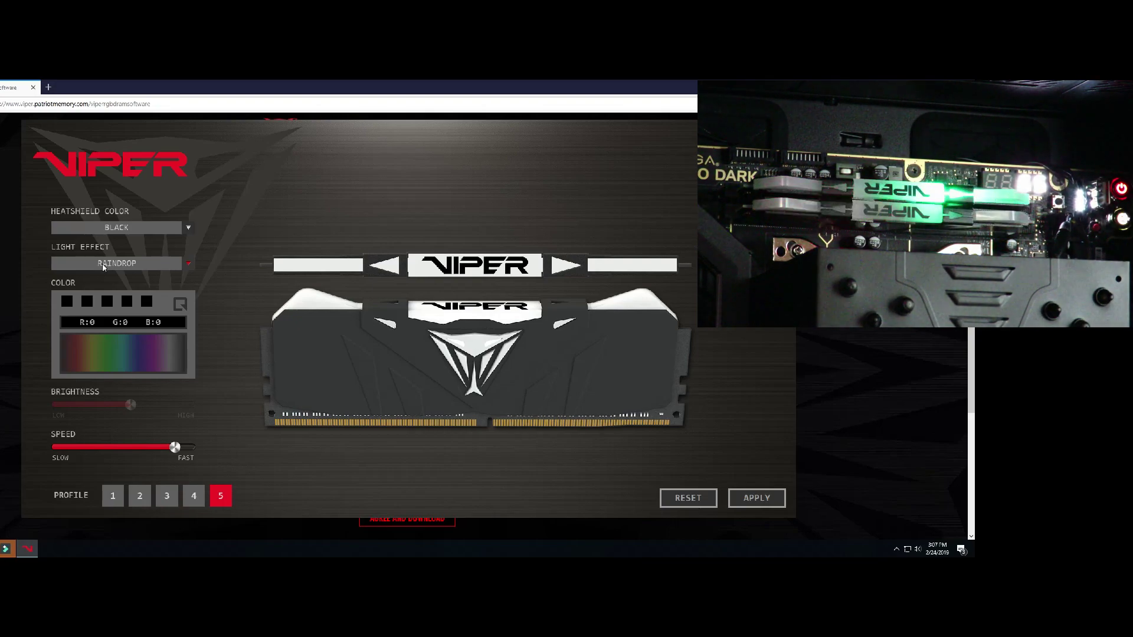
{"action": "left_click", "coordinate": [104, 267]}
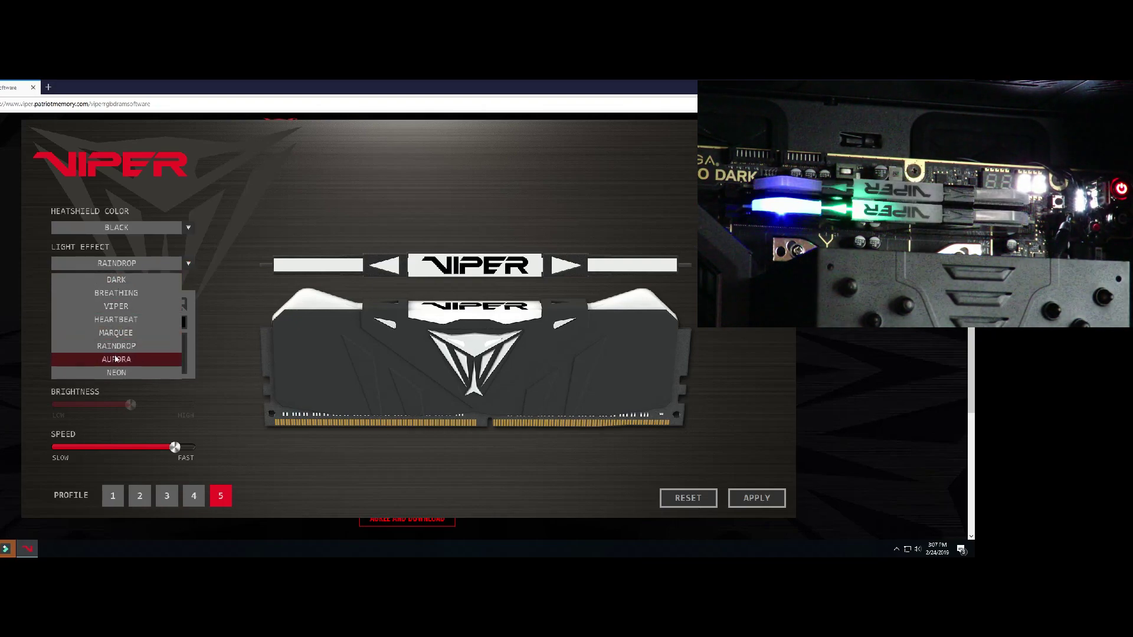
{"action": "left_click", "coordinate": [128, 279]}
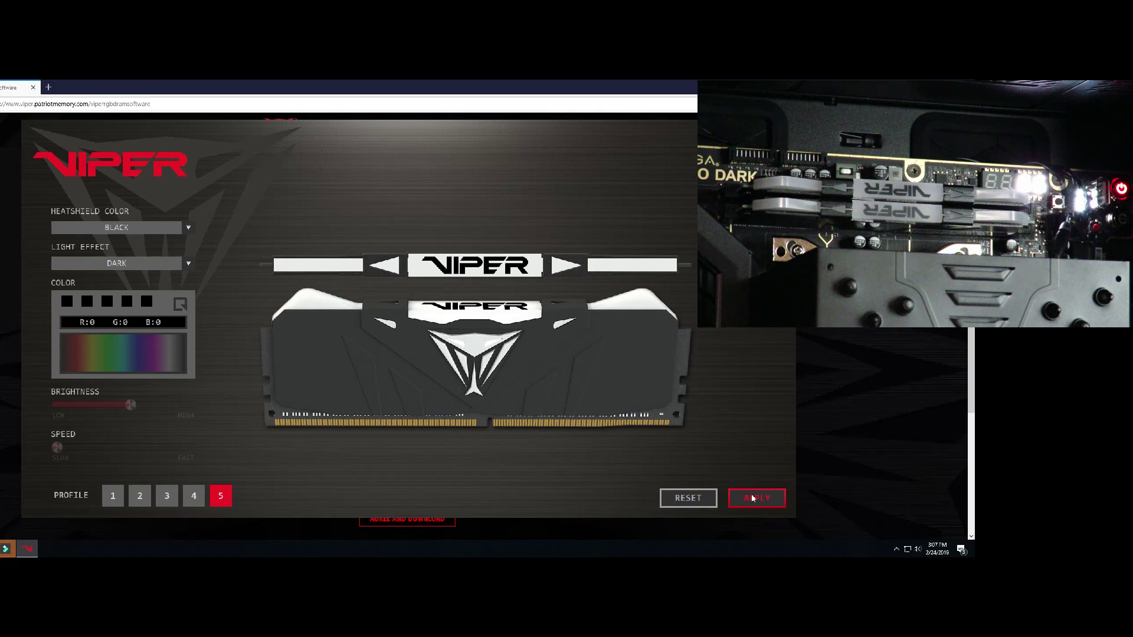
{"action": "left_click", "coordinate": [119, 263]}
Step: Apply Breathing, test slower and slowest speeds, then set the speed slider to medium
{"action": "left_click", "coordinate": [117, 290]}
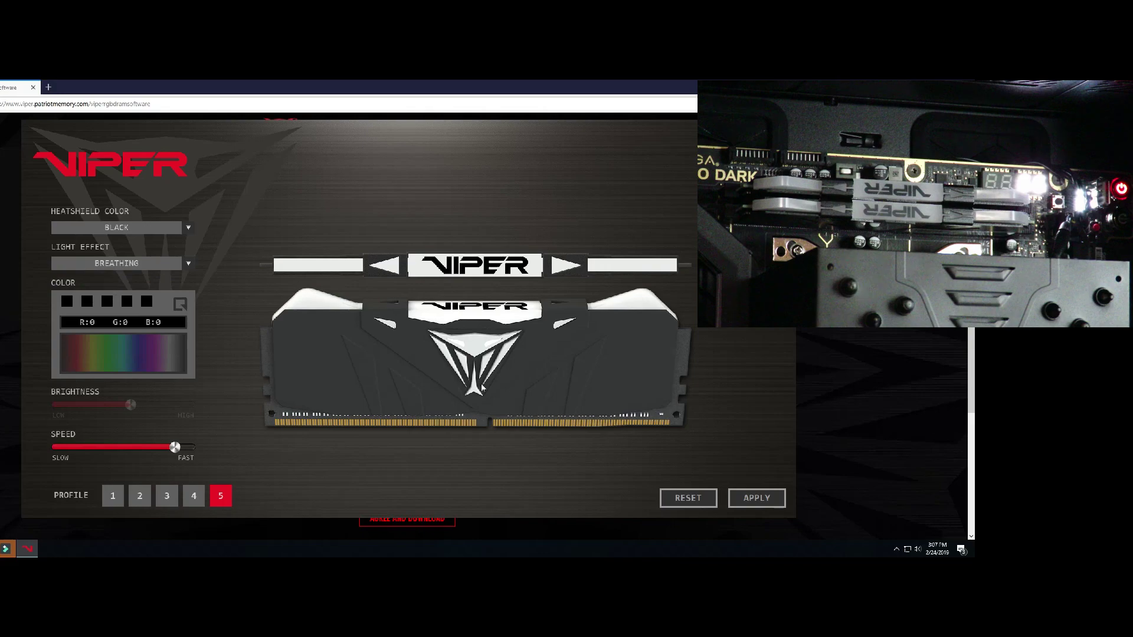
{"action": "left_click", "coordinate": [750, 499]}
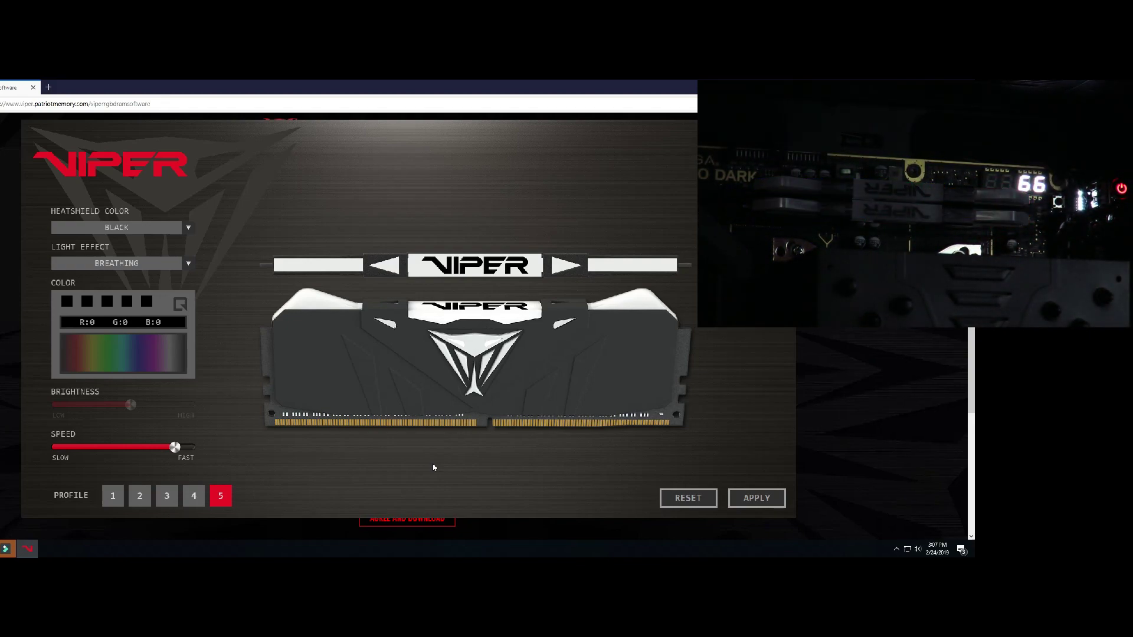
{"action": "left_click", "coordinate": [122, 449]}
{"action": "left_click", "coordinate": [760, 499]}
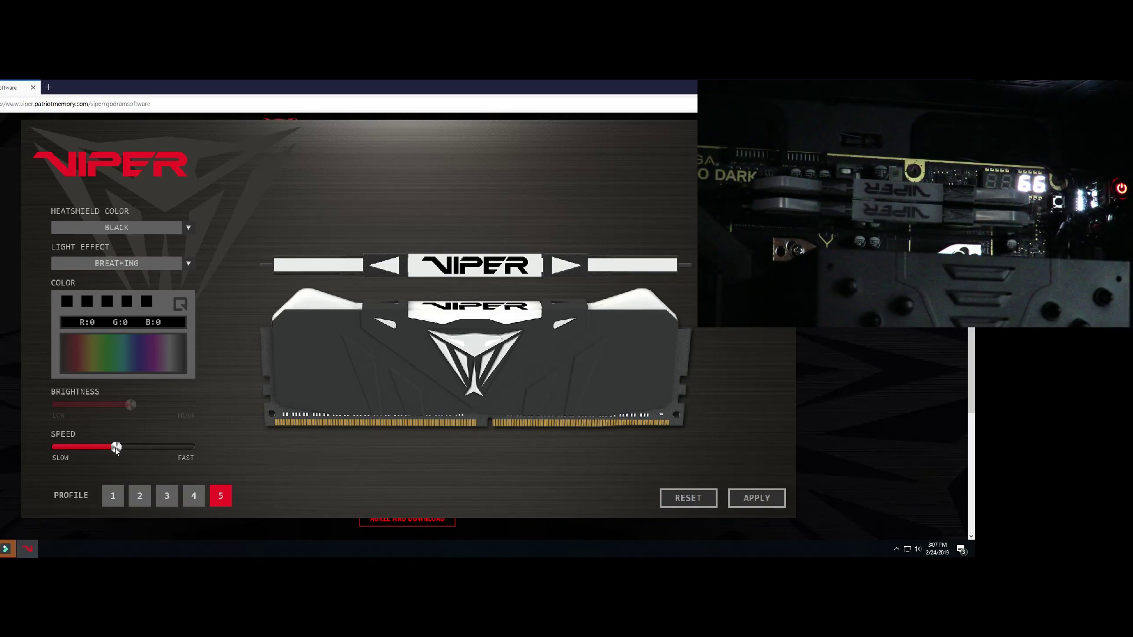
{"action": "left_click_drag", "start_coordinate": [115, 449], "coordinate": [57, 447]}
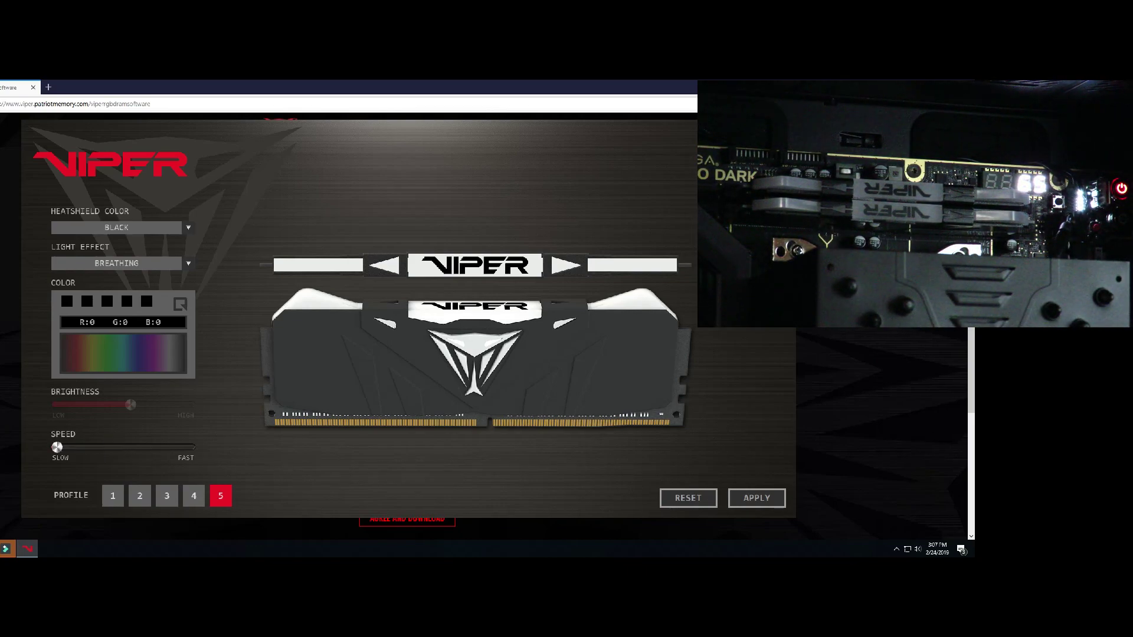
{"action": "left_click", "coordinate": [749, 498]}
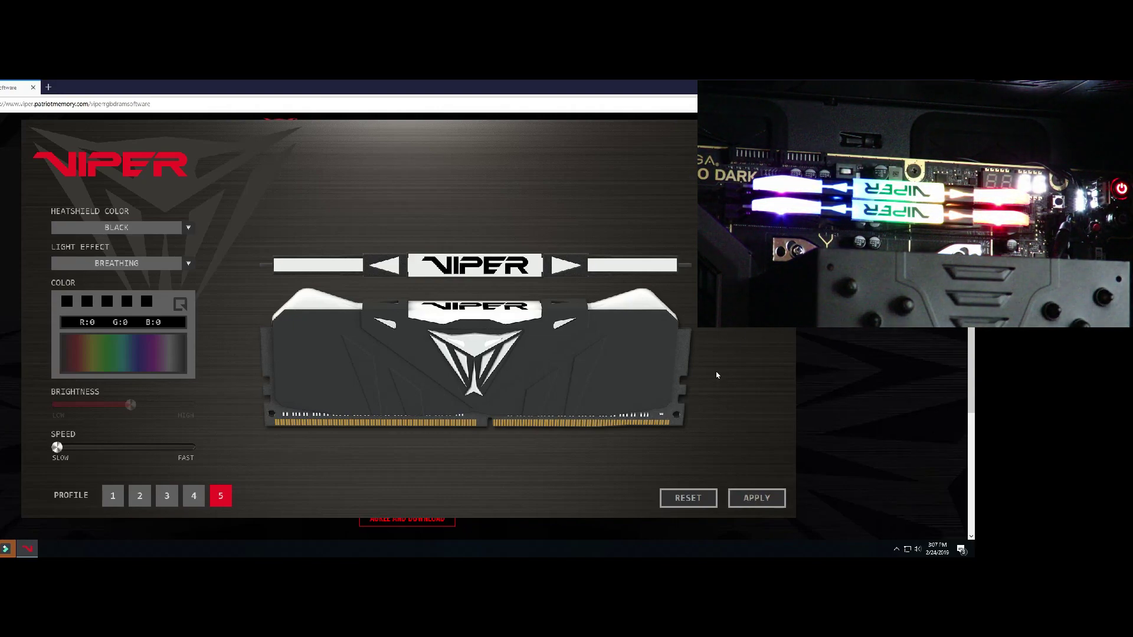
{"action": "left_click_drag", "start_coordinate": [56, 446], "coordinate": [129, 462]}
Step: Apply the medium speed and set the five colours to red, blue, magenta, yellow and white
{"action": "left_click", "coordinate": [770, 499]}
{"action": "left_click", "coordinate": [65, 304]}
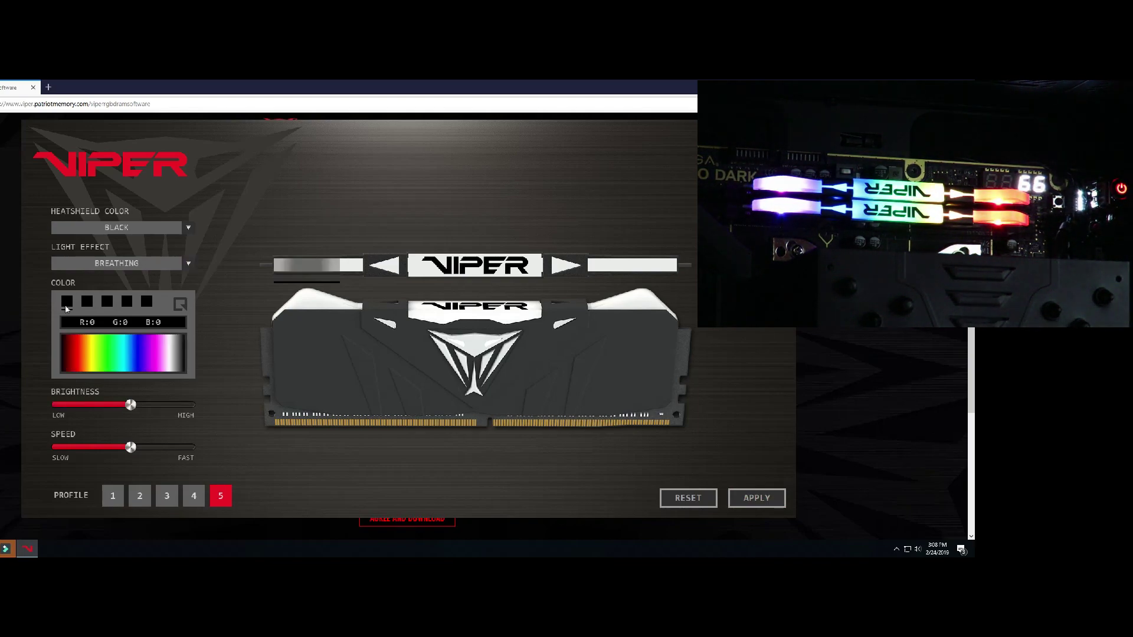
{"action": "left_click", "coordinate": [77, 351]}
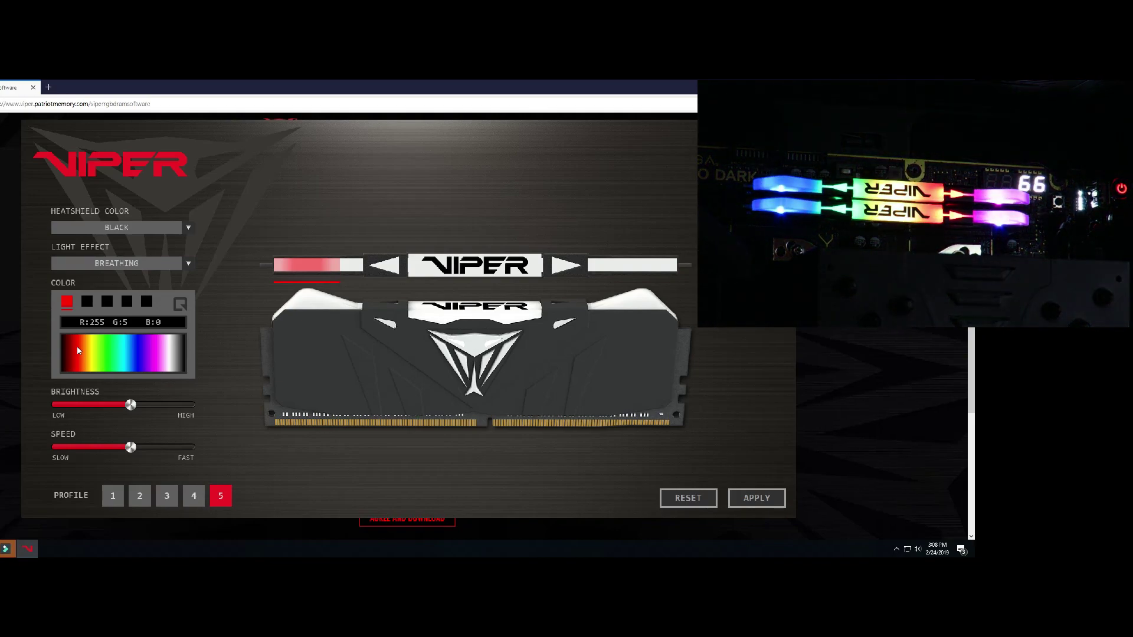
{"action": "left_click", "coordinate": [86, 302]}
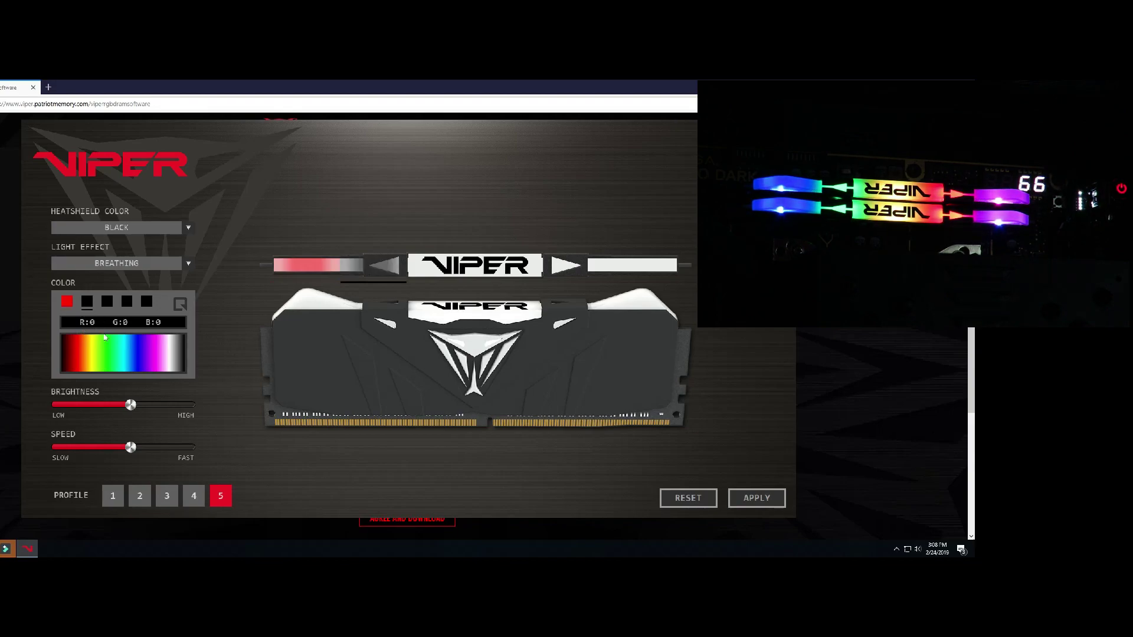
{"action": "left_click", "coordinate": [141, 359]}
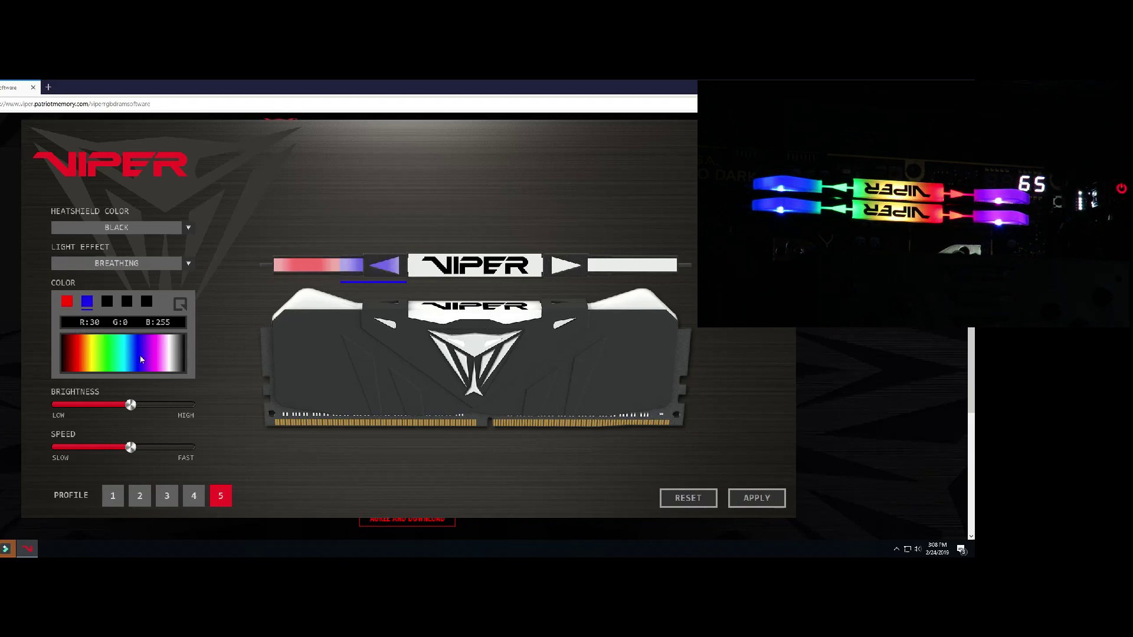
{"action": "left_click", "coordinate": [106, 302]}
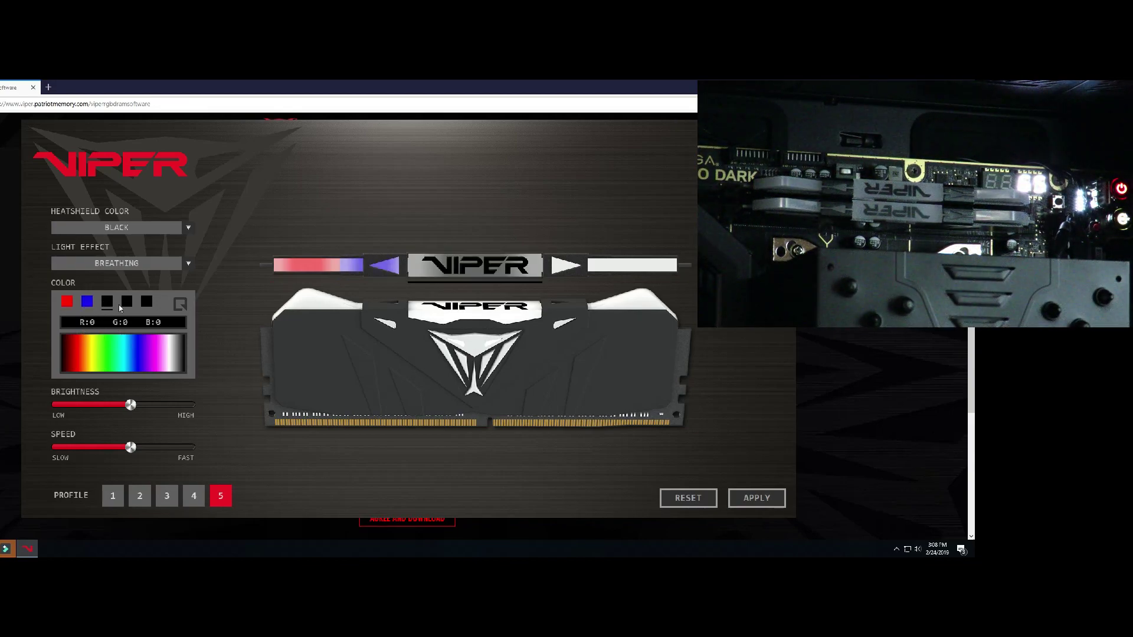
{"action": "left_click", "coordinate": [152, 346]}
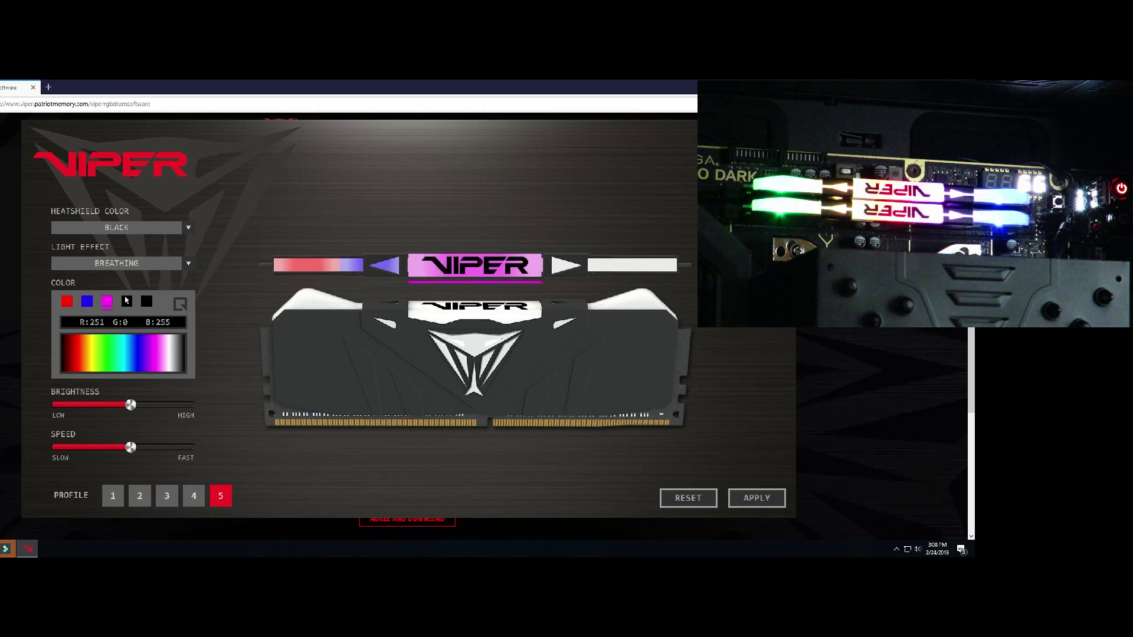
{"action": "left_click", "coordinate": [126, 301]}
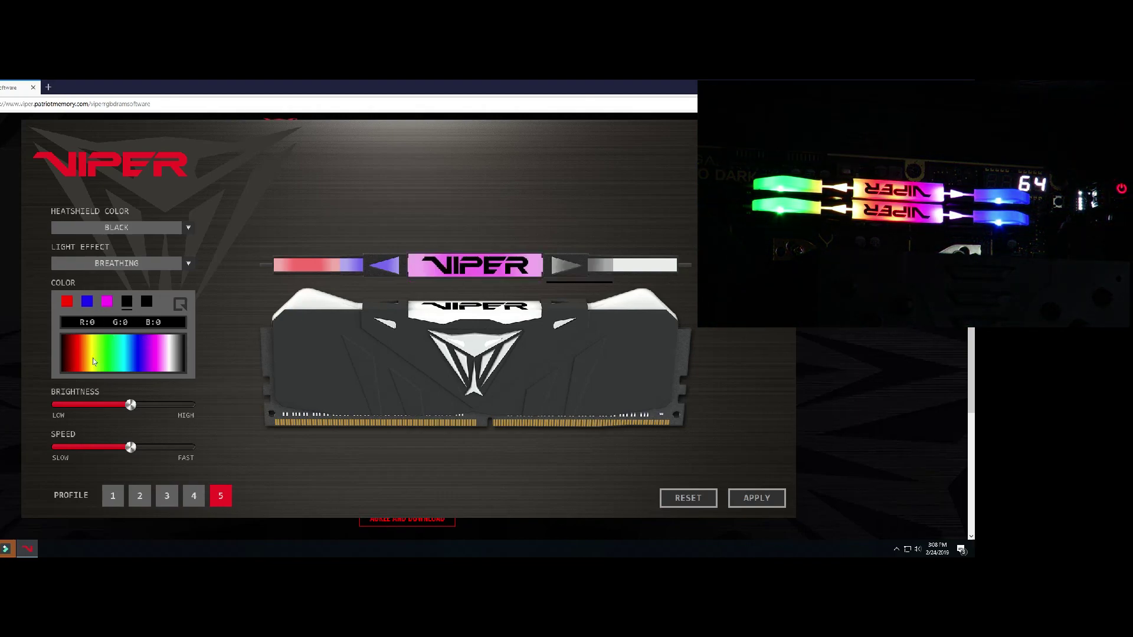
{"action": "left_click", "coordinate": [93, 361]}
{"action": "left_click", "coordinate": [147, 301]}
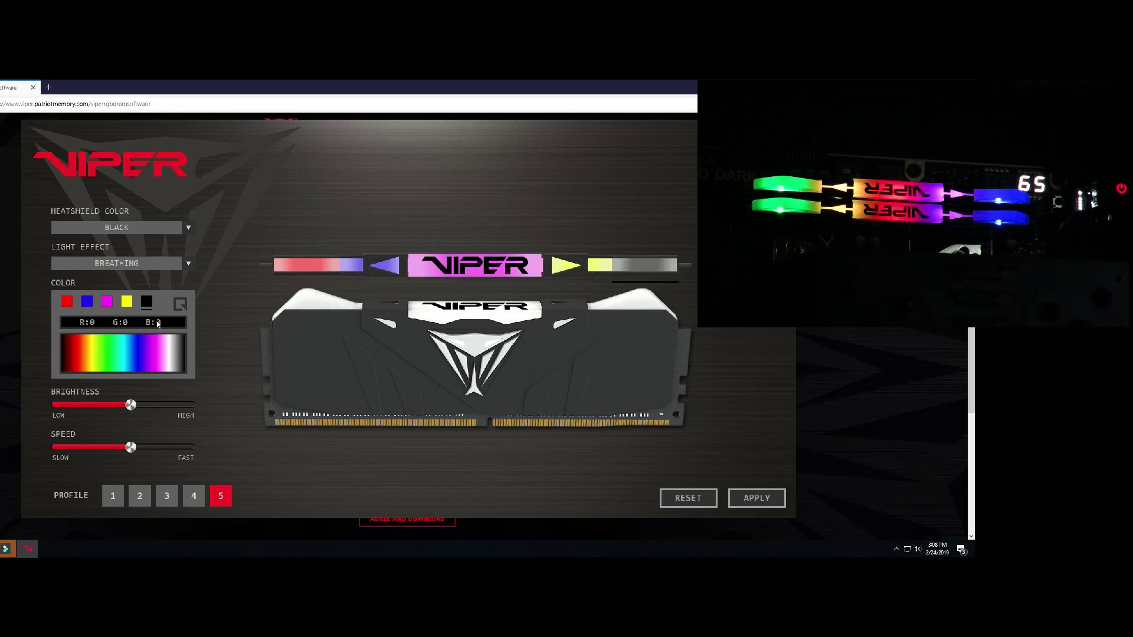
{"action": "left_click", "coordinate": [171, 353]}
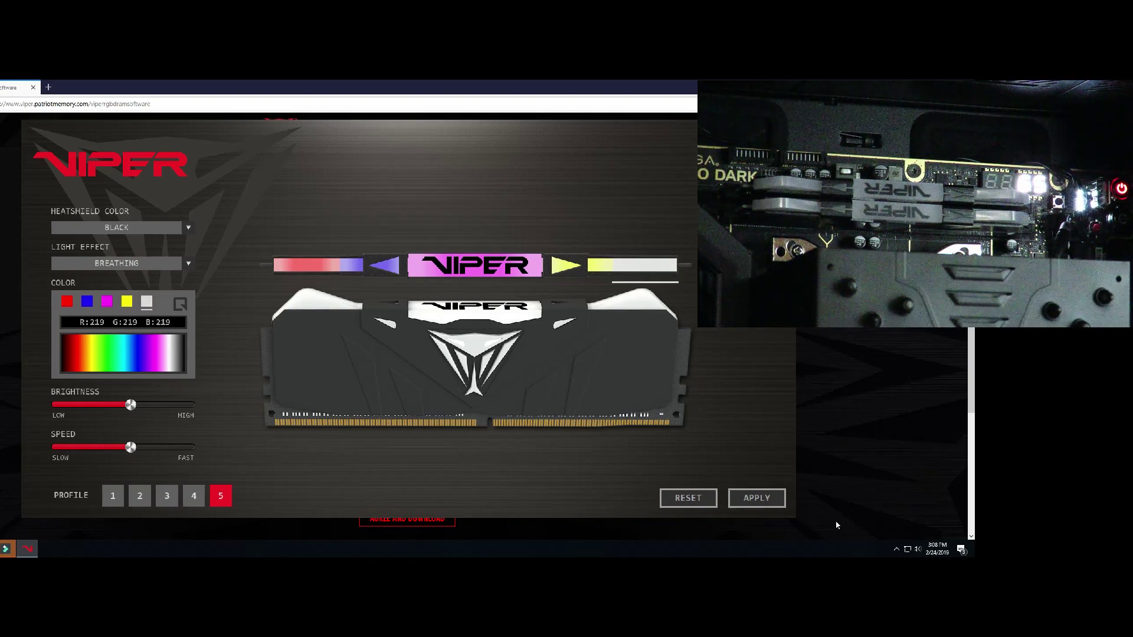
Step: Apply the new colours, then raise the Breathing speed to fastest and apply
{"action": "left_click", "coordinate": [762, 501]}
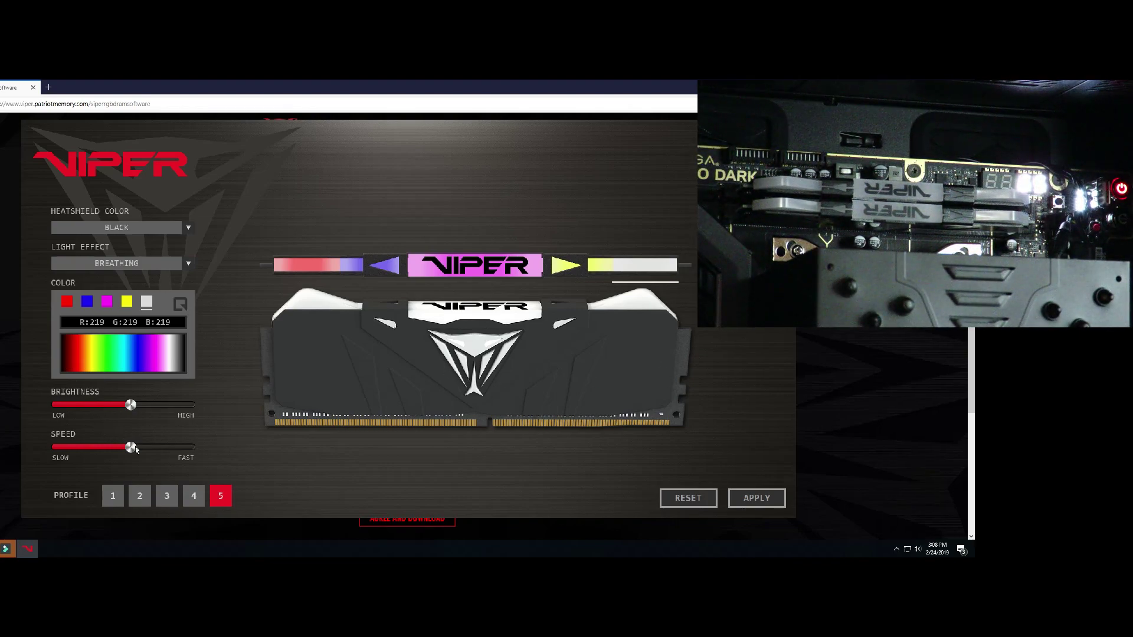
{"action": "left_click_drag", "start_coordinate": [137, 450], "coordinate": [229, 439]}
{"action": "left_click", "coordinate": [749, 500]}
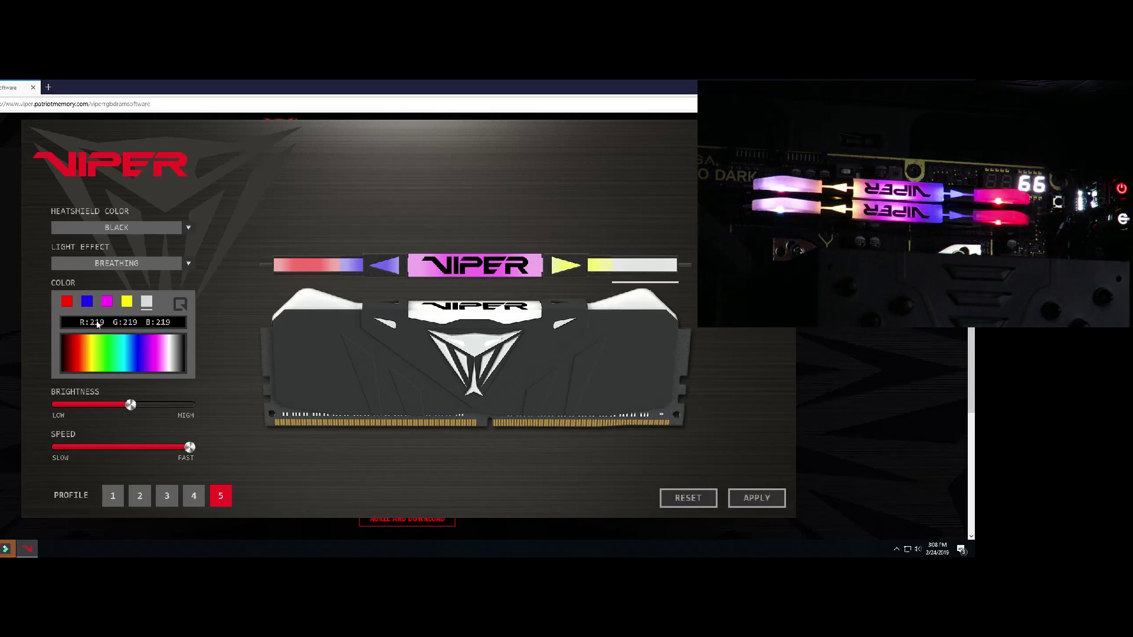
Step: Apply the VIPER light effect, first at medium speed, then at nearly the slowest speed
{"action": "left_click", "coordinate": [108, 266]}
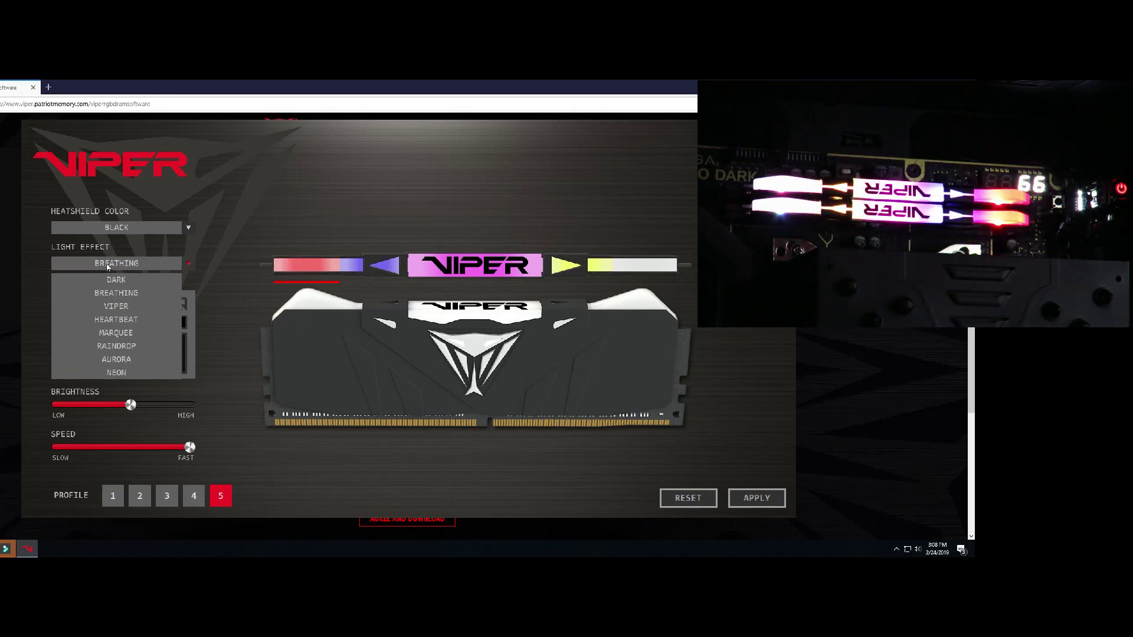
{"action": "left_click", "coordinate": [127, 306]}
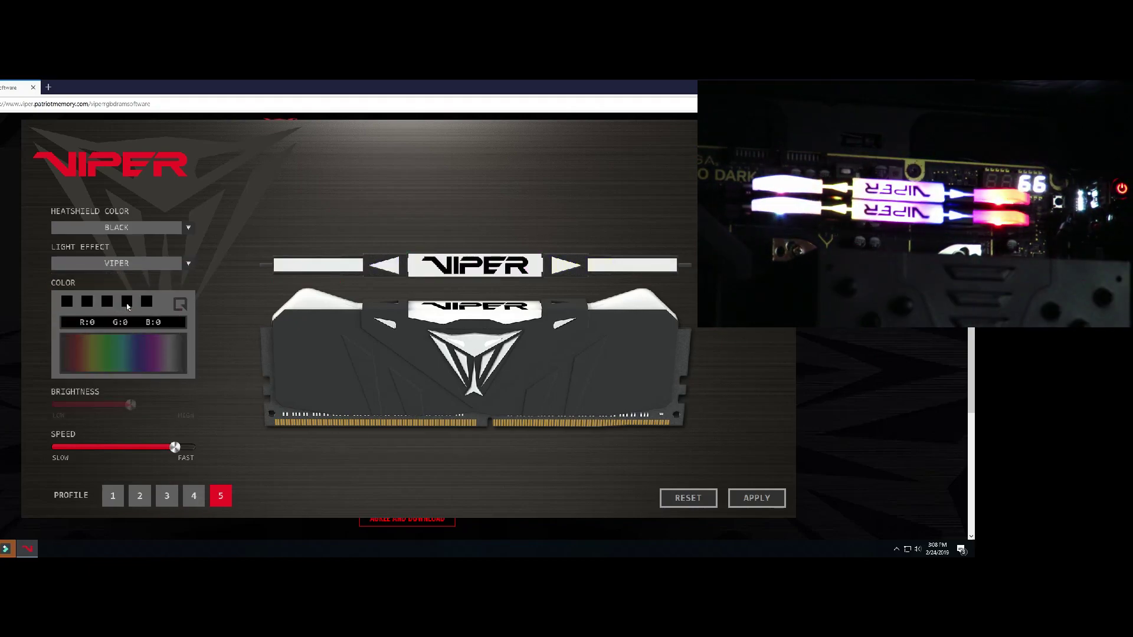
{"action": "left_click", "coordinate": [758, 498]}
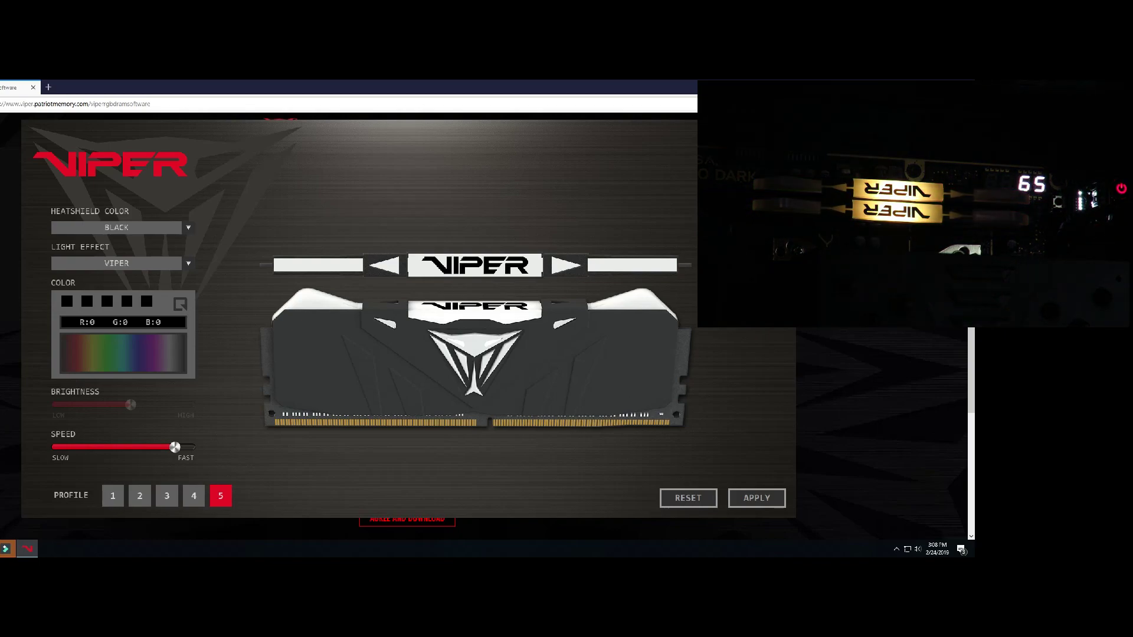
{"action": "left_click", "coordinate": [116, 447]}
{"action": "left_click", "coordinate": [756, 498]}
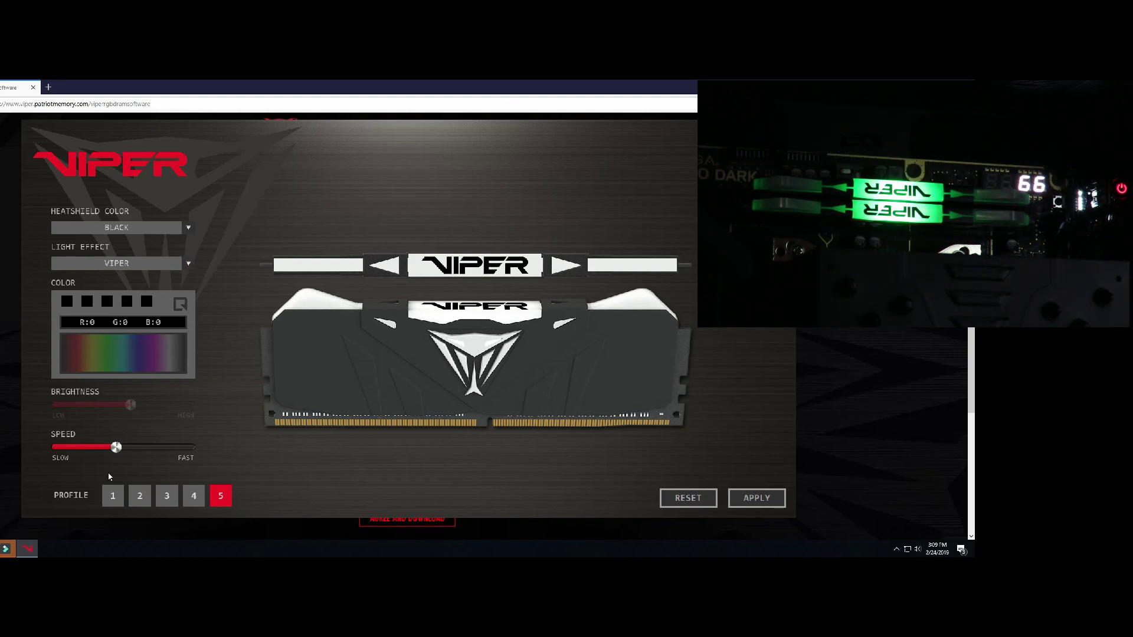
{"action": "left_click_drag", "start_coordinate": [117, 447], "coordinate": [65, 449]}
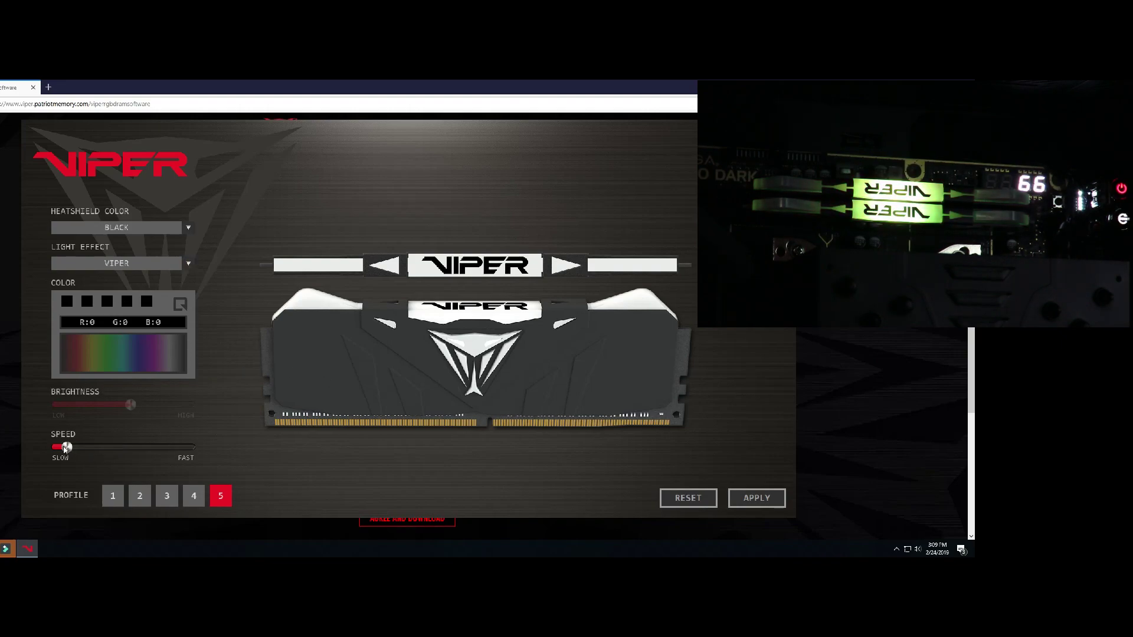
{"action": "left_click", "coordinate": [751, 498]}
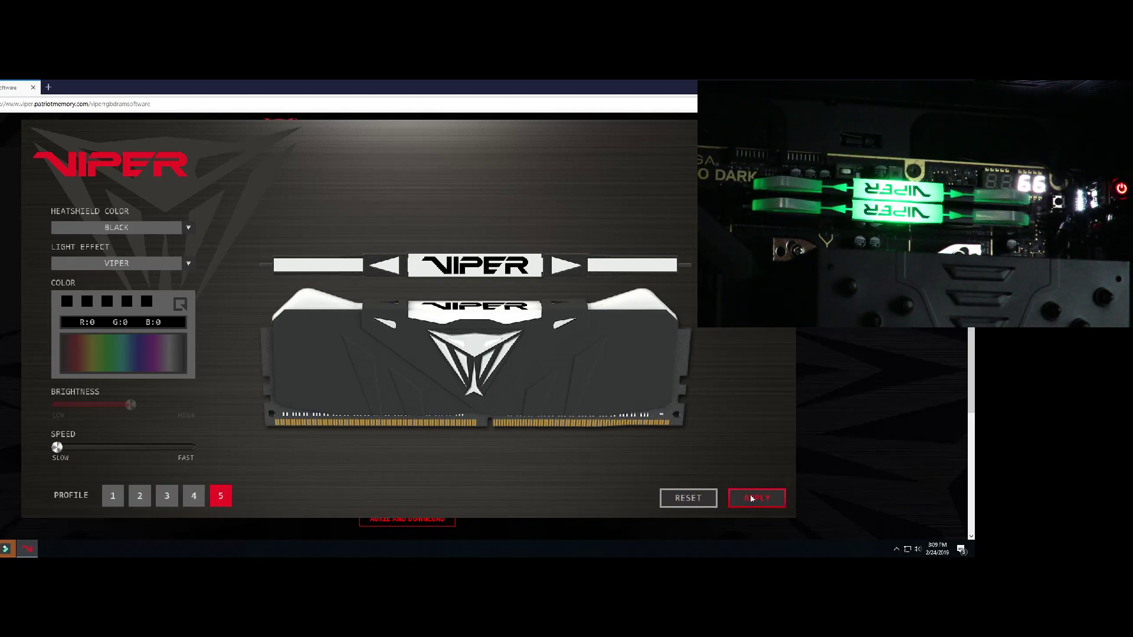
{"action": "left_click", "coordinate": [117, 264]}
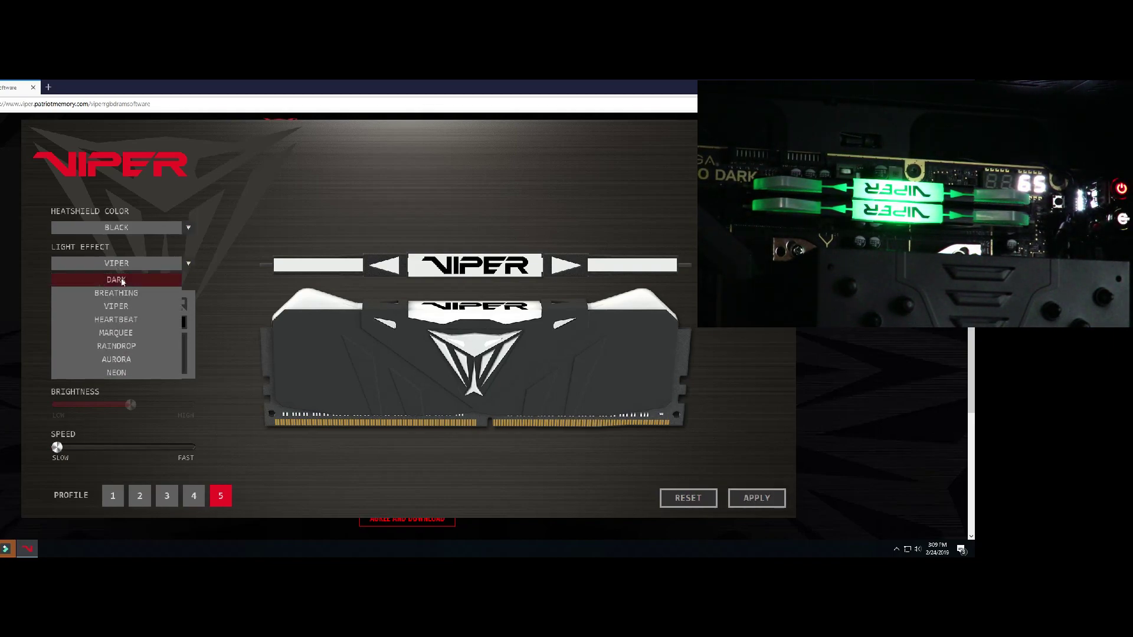
Step: Apply Heartbeat at medium speed, select the fifth colour, then reset the profile to defaults
{"action": "left_click", "coordinate": [116, 322]}
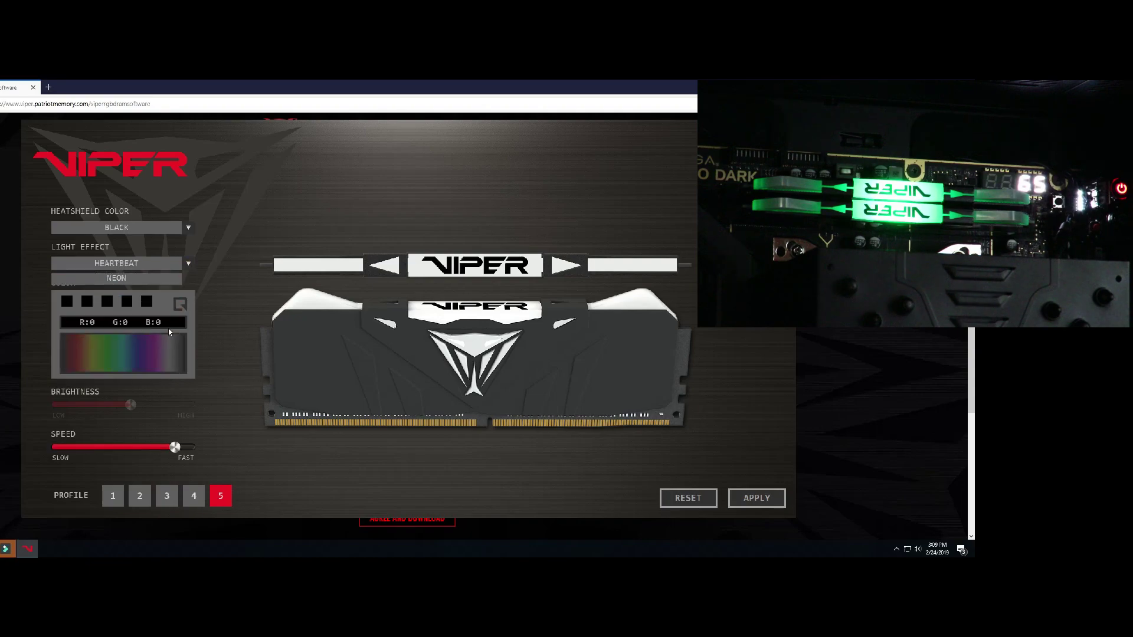
{"action": "left_click", "coordinate": [757, 503]}
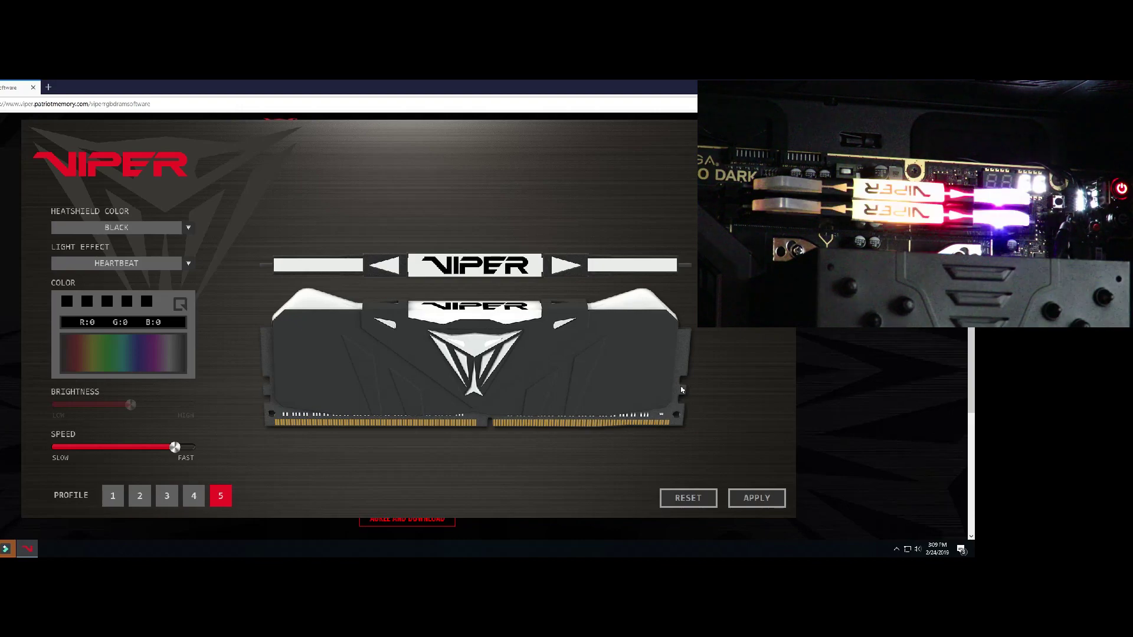
{"action": "left_click_drag", "start_coordinate": [175, 447], "coordinate": [116, 447]}
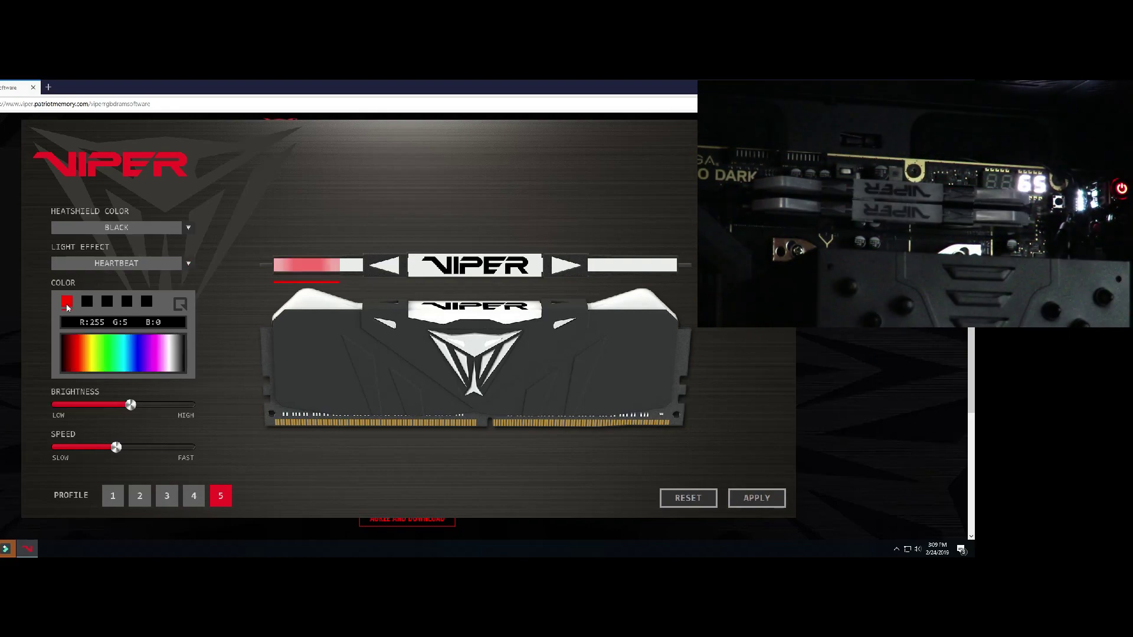
{"action": "left_click", "coordinate": [146, 301]}
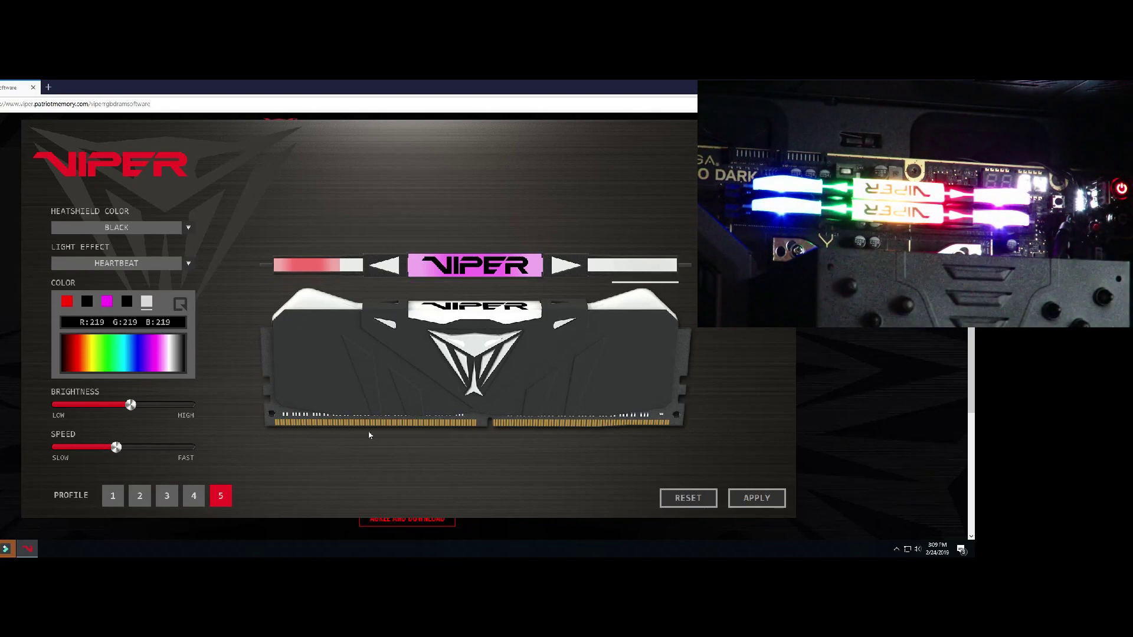
{"action": "left_click", "coordinate": [686, 498]}
Step: Choose Marquee, colour its five segments green, blue, red, cyan and grey, and apply
{"action": "left_click", "coordinate": [102, 268]}
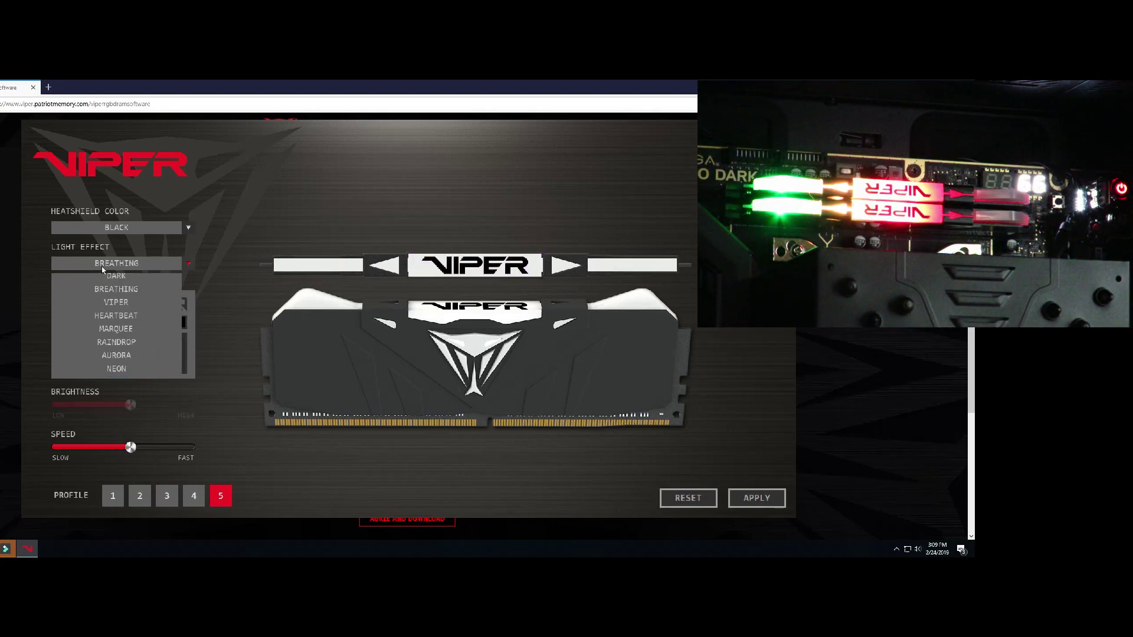
{"action": "left_click", "coordinate": [116, 334]}
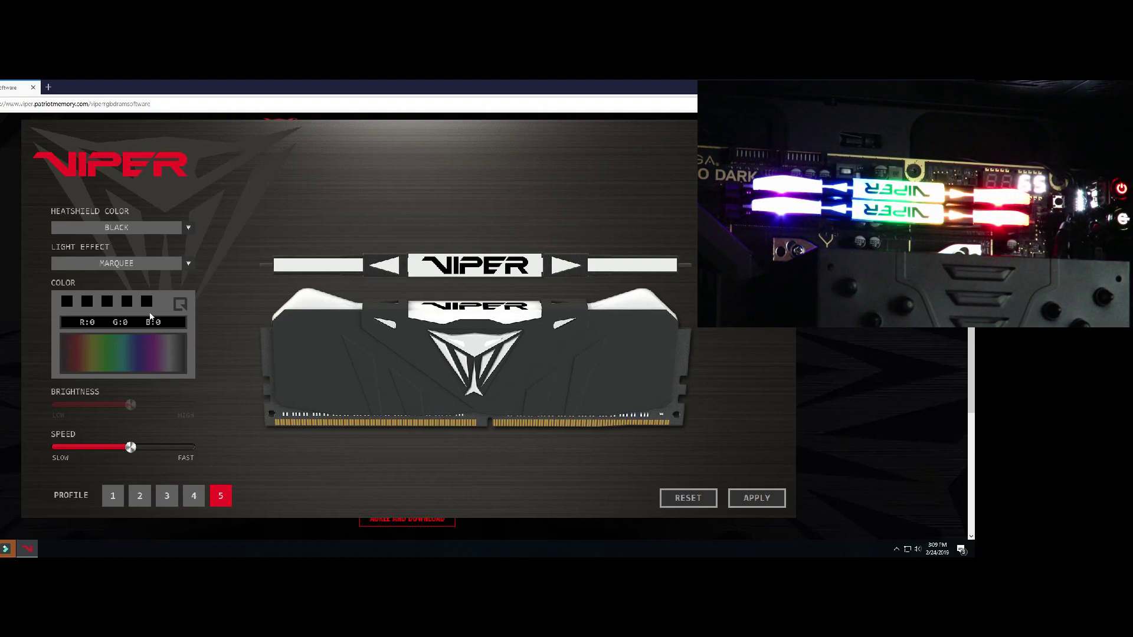
{"action": "left_click", "coordinate": [123, 344]}
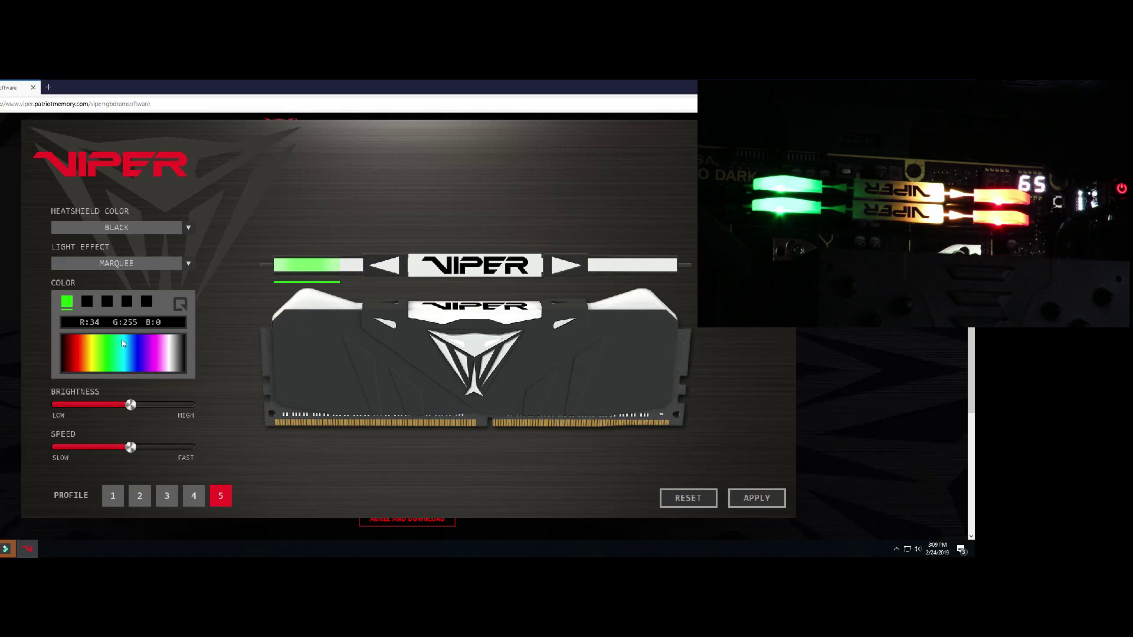
{"action": "left_click", "coordinate": [89, 302]}
{"action": "left_click", "coordinate": [139, 345]}
{"action": "left_click", "coordinate": [110, 302]}
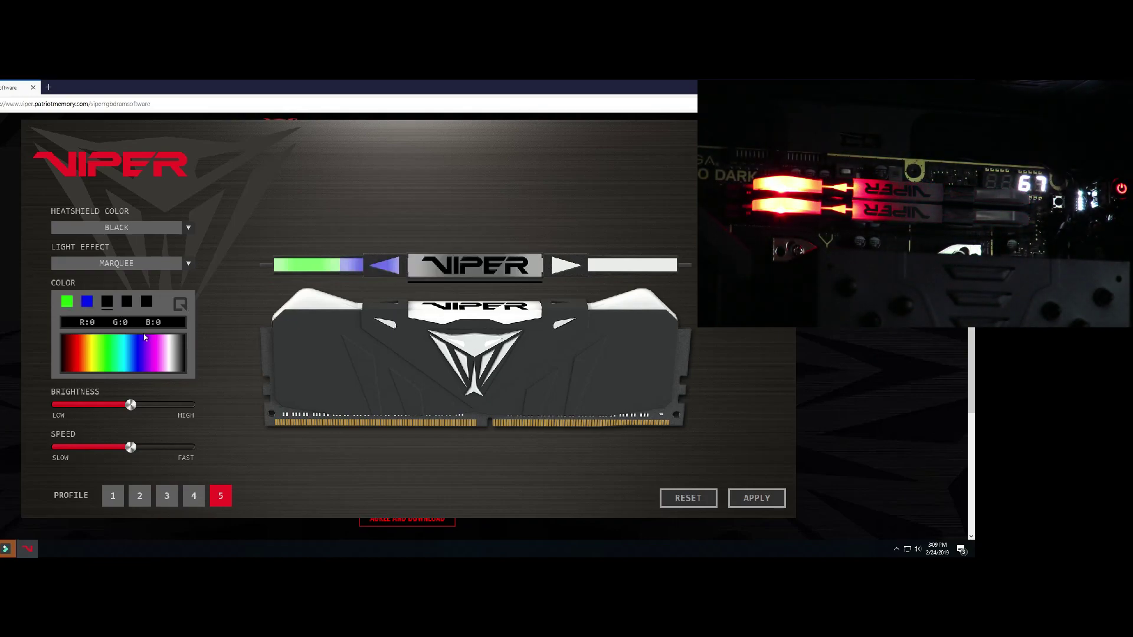
{"action": "left_click", "coordinate": [80, 361]}
{"action": "left_click", "coordinate": [128, 301]}
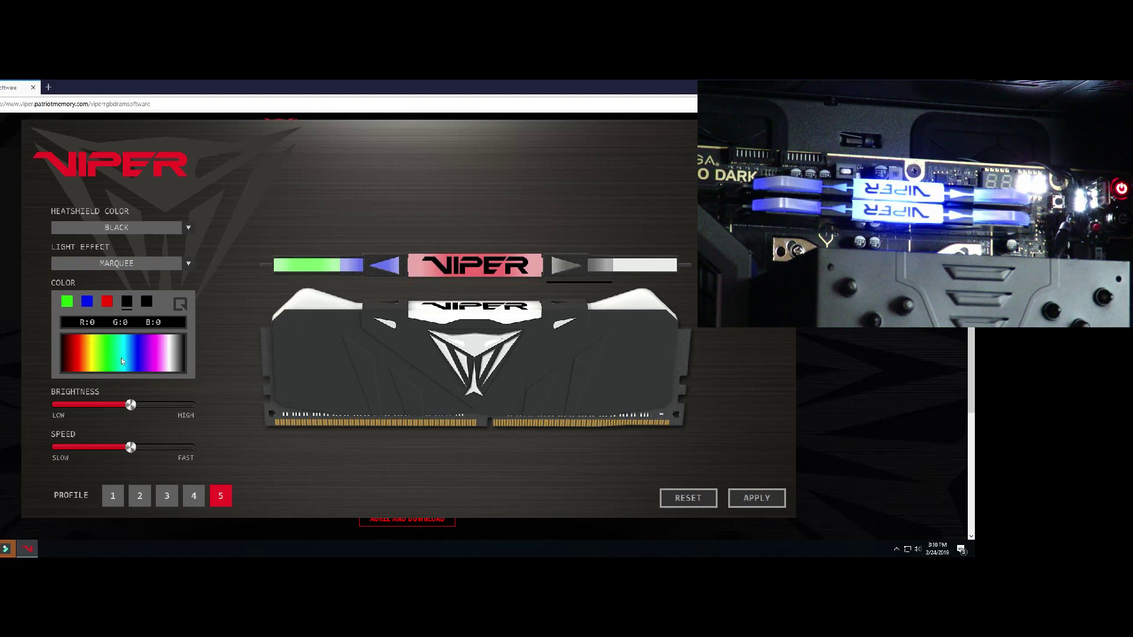
{"action": "left_click", "coordinate": [122, 361]}
{"action": "left_click", "coordinate": [147, 302]}
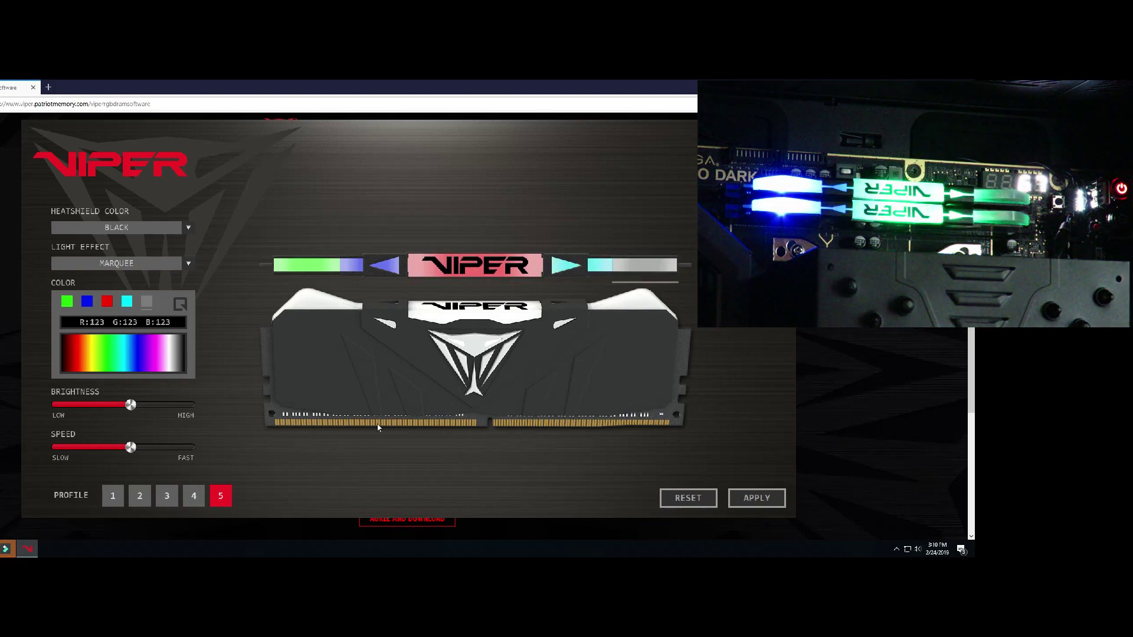
{"action": "left_click", "coordinate": [740, 501]}
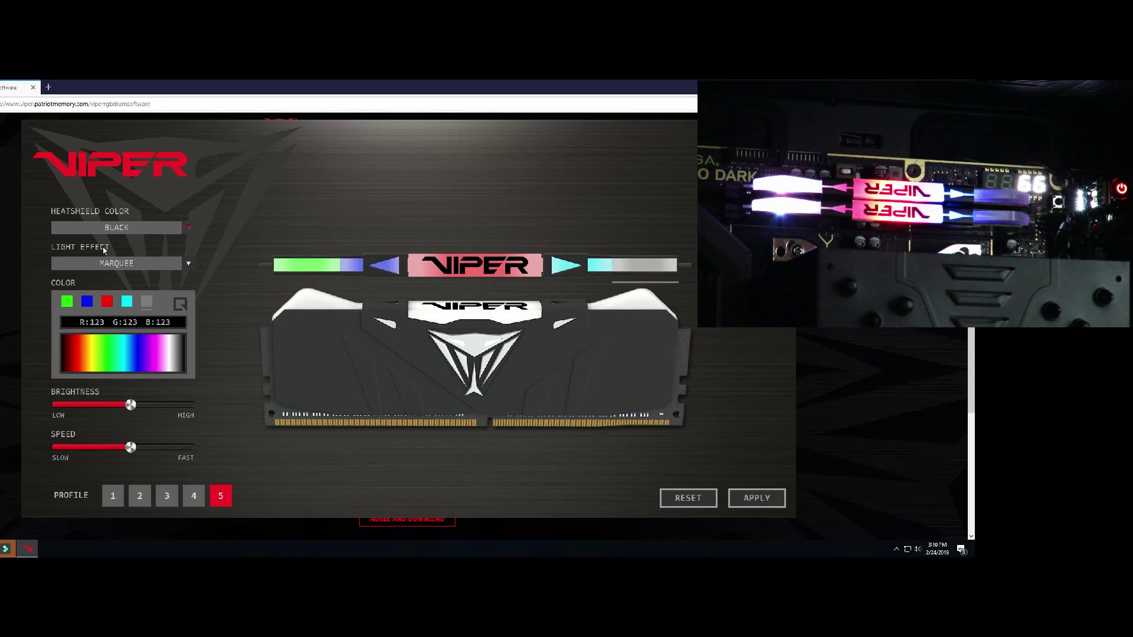
Step: Try the Raindrop effect and apply it at its fastest speed
{"action": "left_click", "coordinate": [109, 265]}
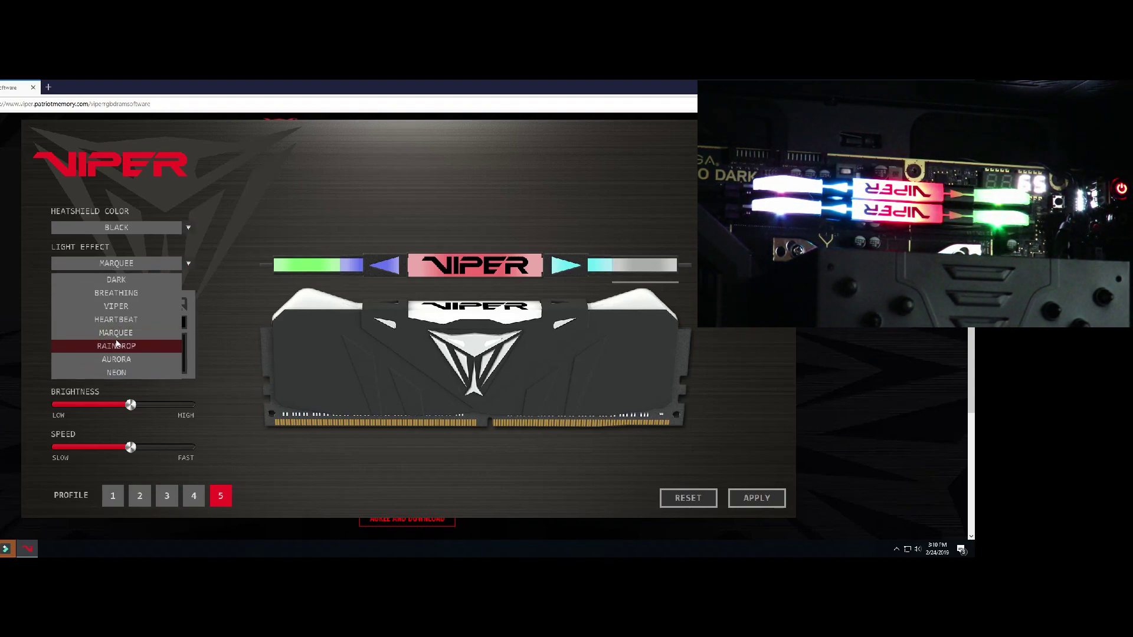
{"action": "left_click", "coordinate": [113, 344]}
{"action": "left_click", "coordinate": [770, 497]}
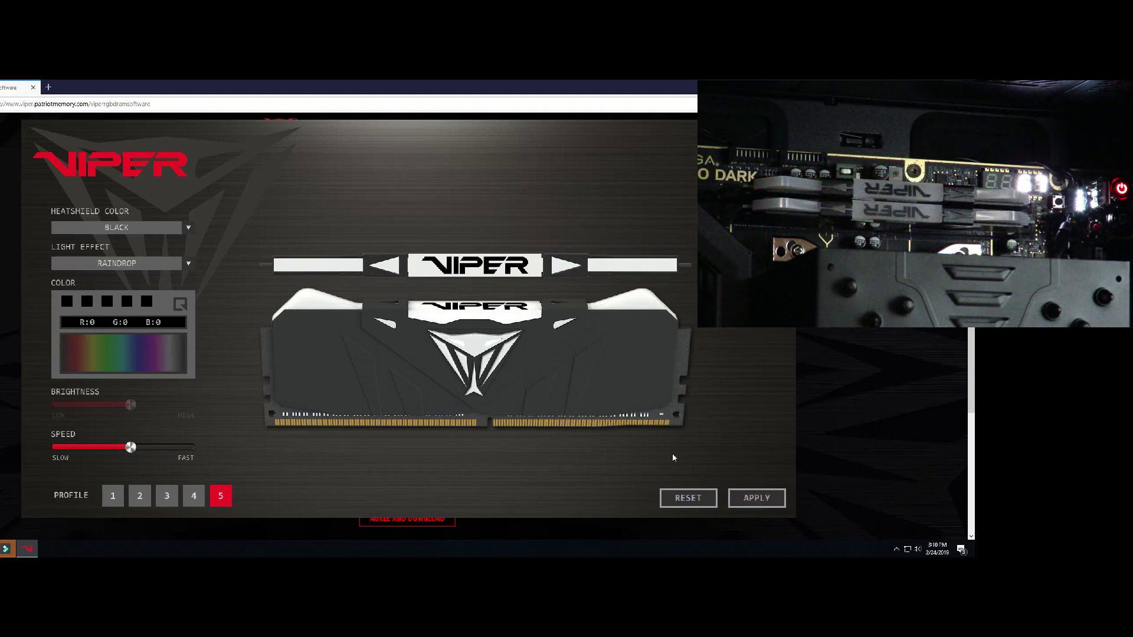
{"action": "left_click_drag", "start_coordinate": [158, 443], "coordinate": [191, 447]}
{"action": "left_click", "coordinate": [746, 493]}
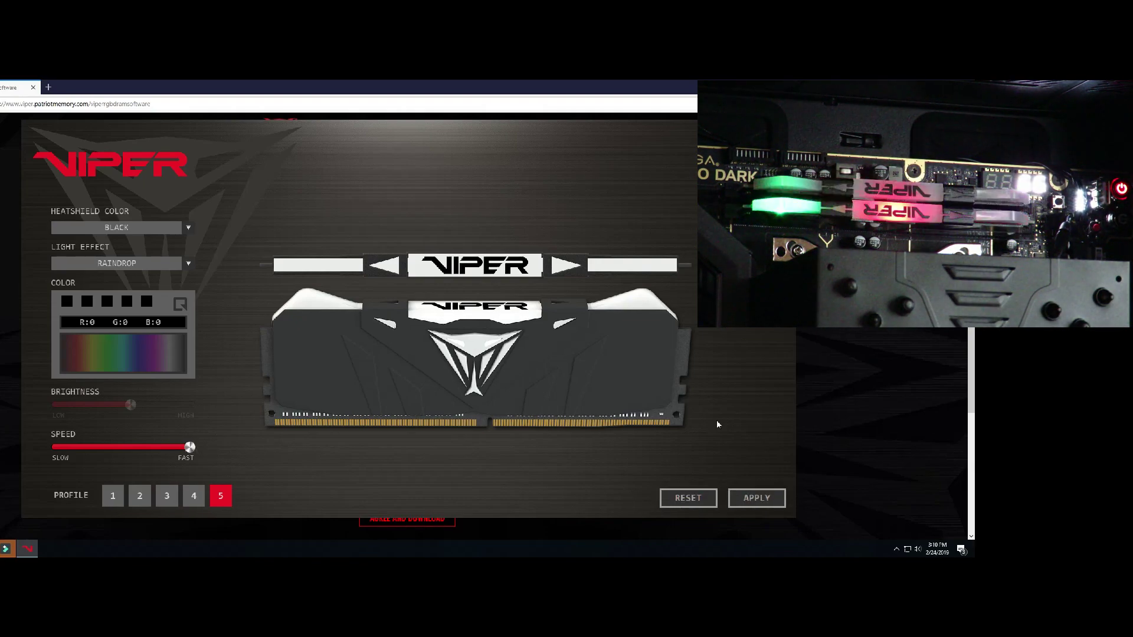
Step: Apply Aurora, test it at fastest speed, then apply it at the slowest speed
{"action": "left_click", "coordinate": [112, 265]}
{"action": "left_click", "coordinate": [106, 360]}
{"action": "left_click", "coordinate": [756, 499]}
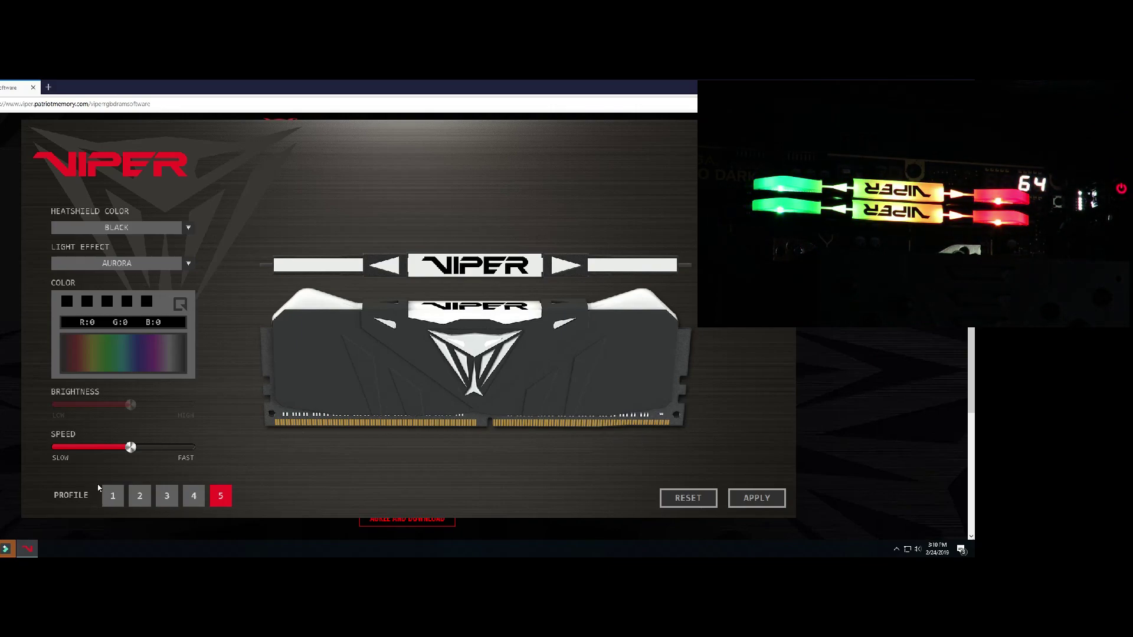
{"action": "left_click_drag", "start_coordinate": [131, 453], "coordinate": [190, 449]}
{"action": "left_click", "coordinate": [756, 498]}
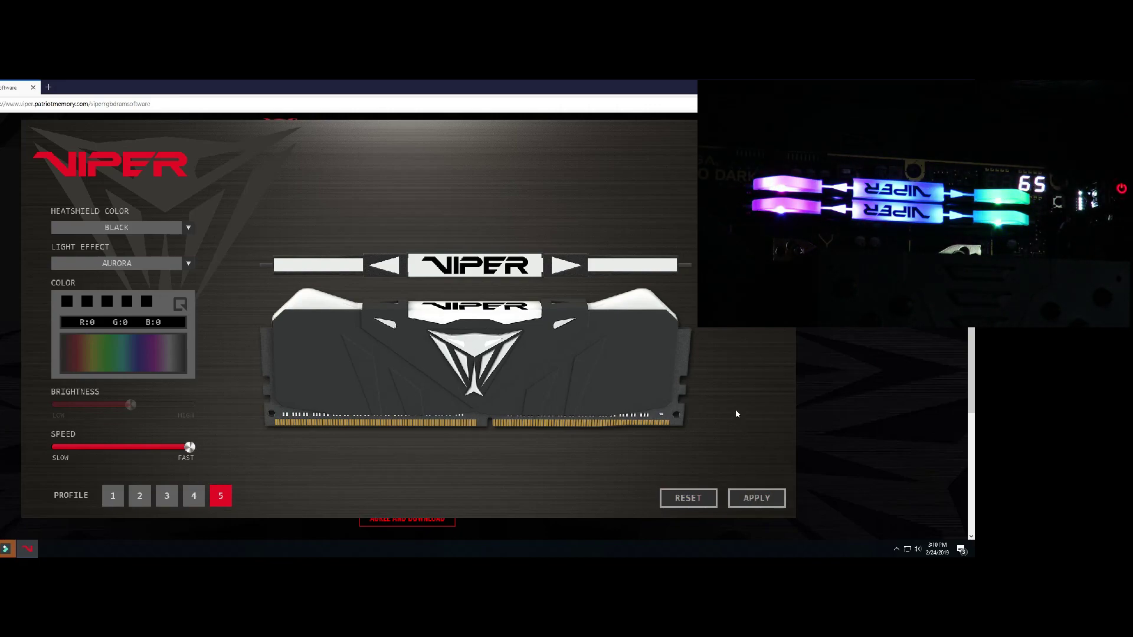
{"action": "left_click_drag", "start_coordinate": [190, 446], "coordinate": [57, 447]}
{"action": "left_click", "coordinate": [735, 497]}
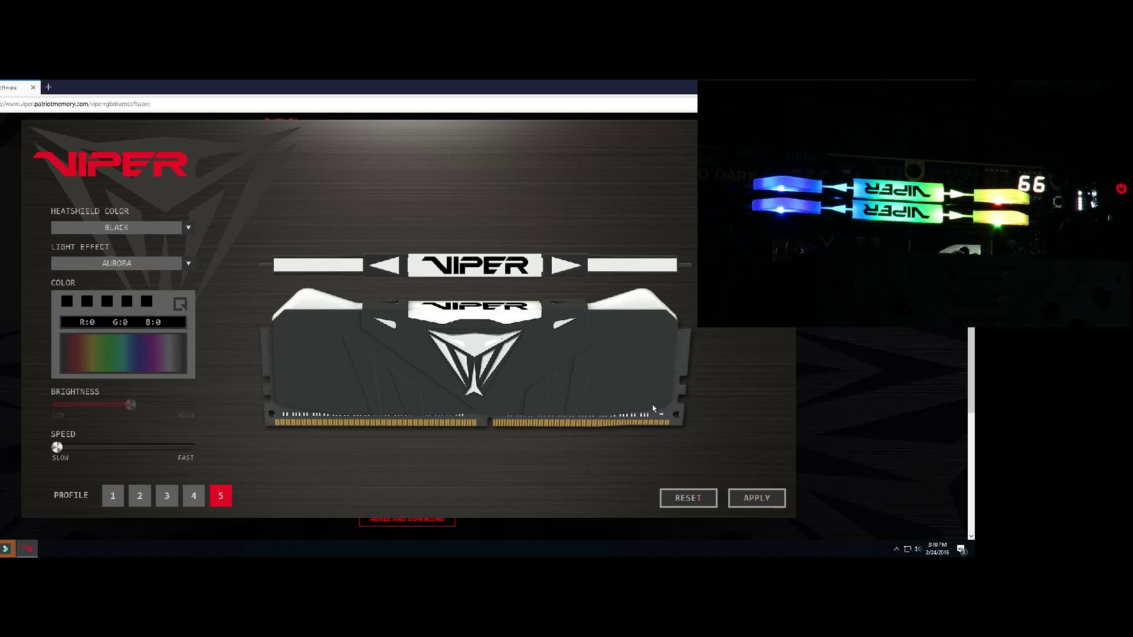
Step: Apply the Neon effect and set its colours to green, blue, red, cyan and grey
{"action": "left_click", "coordinate": [110, 263]}
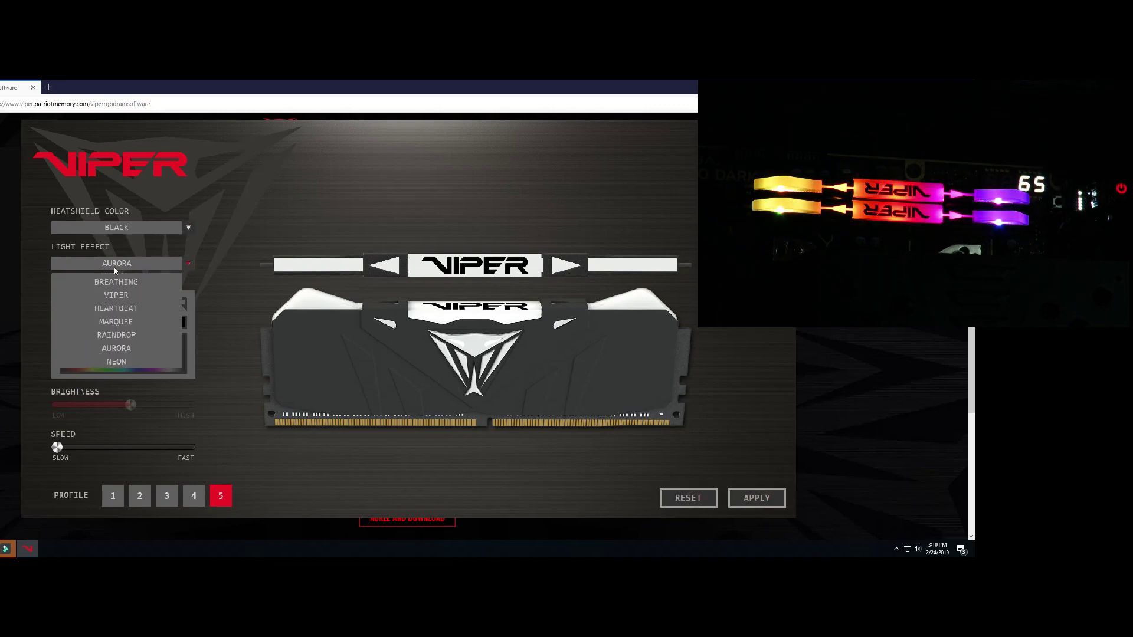
{"action": "left_click", "coordinate": [108, 373]}
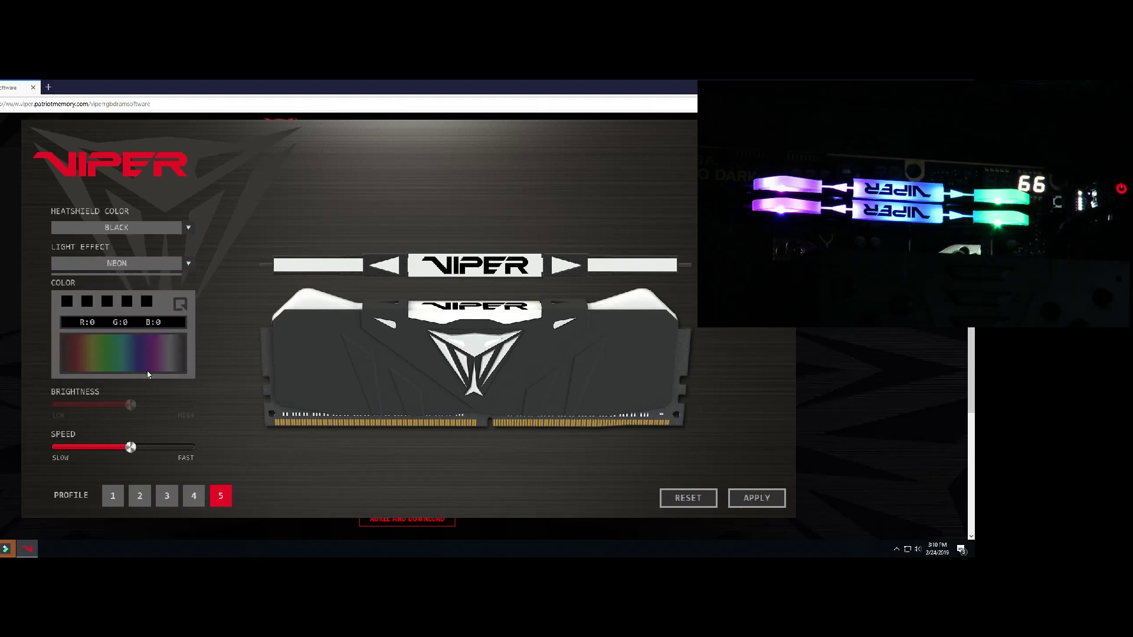
{"action": "left_click", "coordinate": [760, 502]}
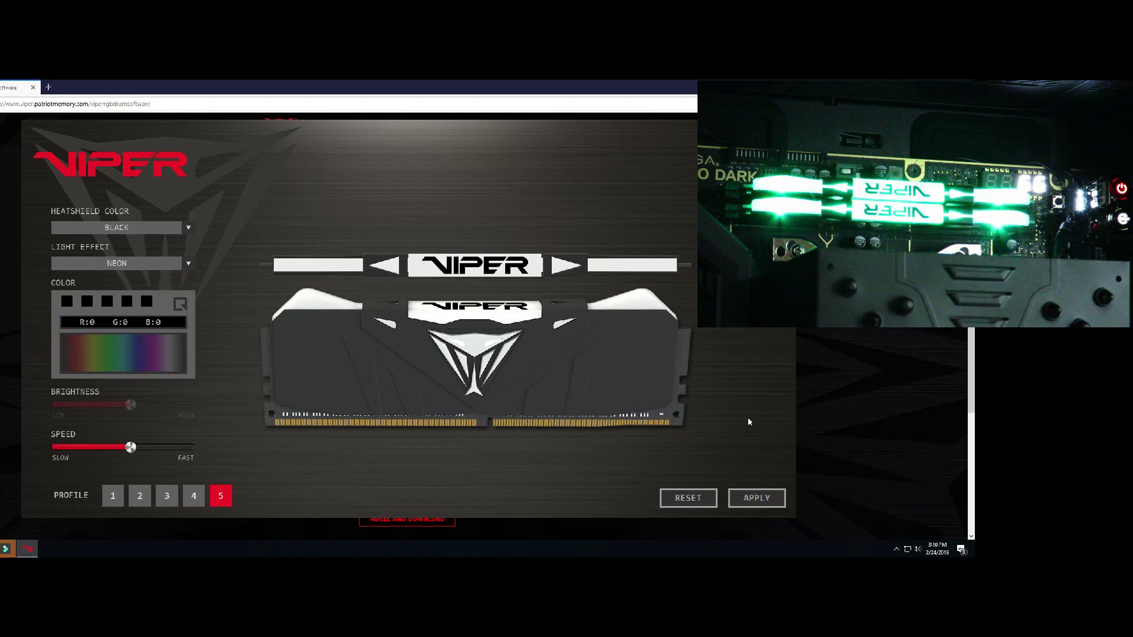
{"action": "left_click", "coordinate": [100, 351]}
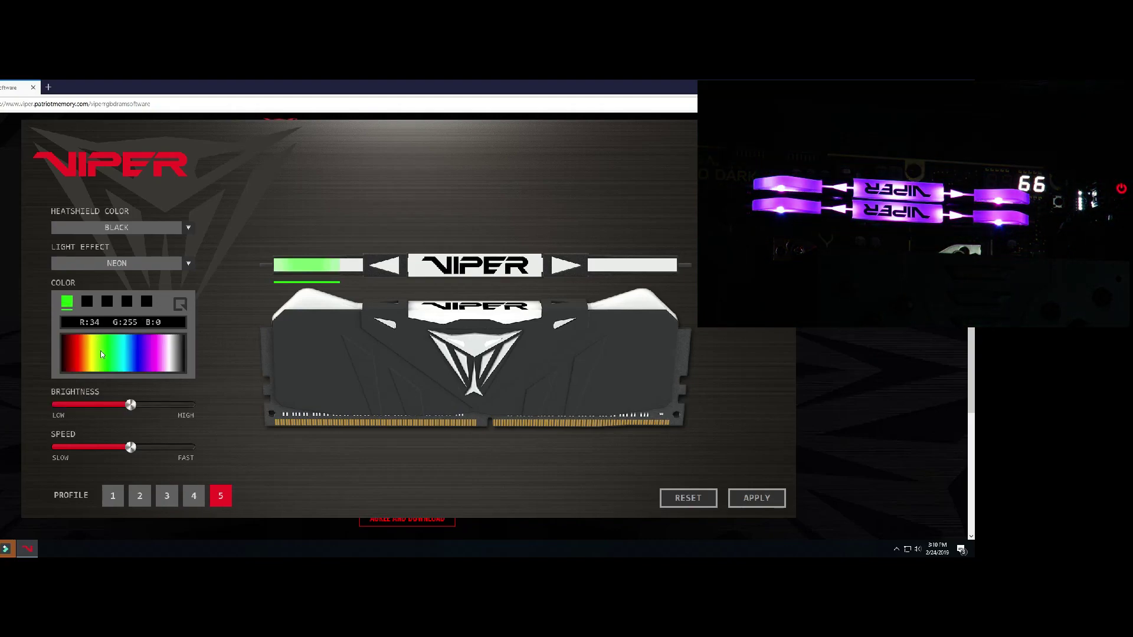
{"action": "left_click", "coordinate": [86, 301]}
{"action": "left_click", "coordinate": [107, 301]}
{"action": "left_click", "coordinate": [124, 304]}
{"action": "left_click", "coordinate": [146, 302]}
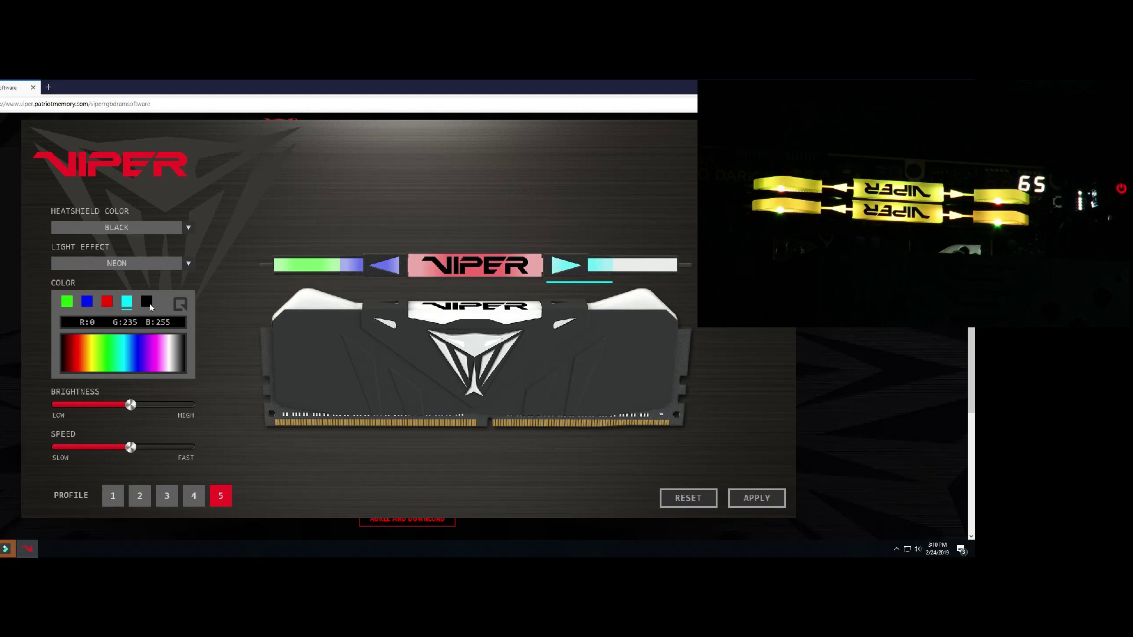
Step: Raise the green and red brightness, lower grey's brightness, and apply the Neon setup
{"action": "left_click", "coordinate": [66, 302]}
{"action": "left_click_drag", "start_coordinate": [131, 405], "coordinate": [192, 405]}
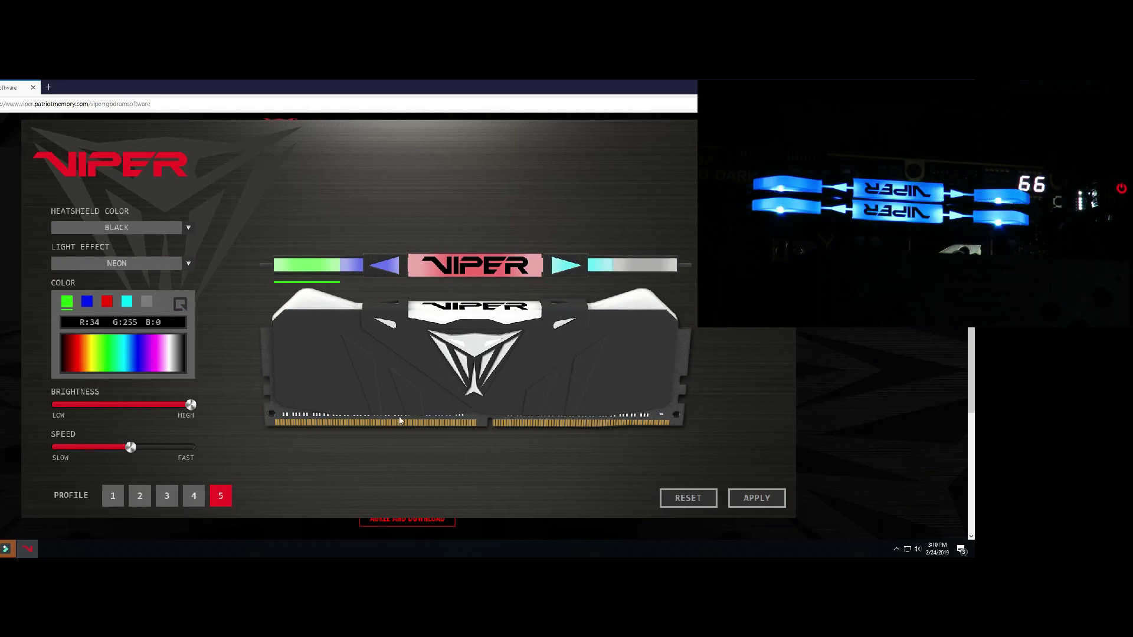
{"action": "left_click", "coordinate": [87, 301]}
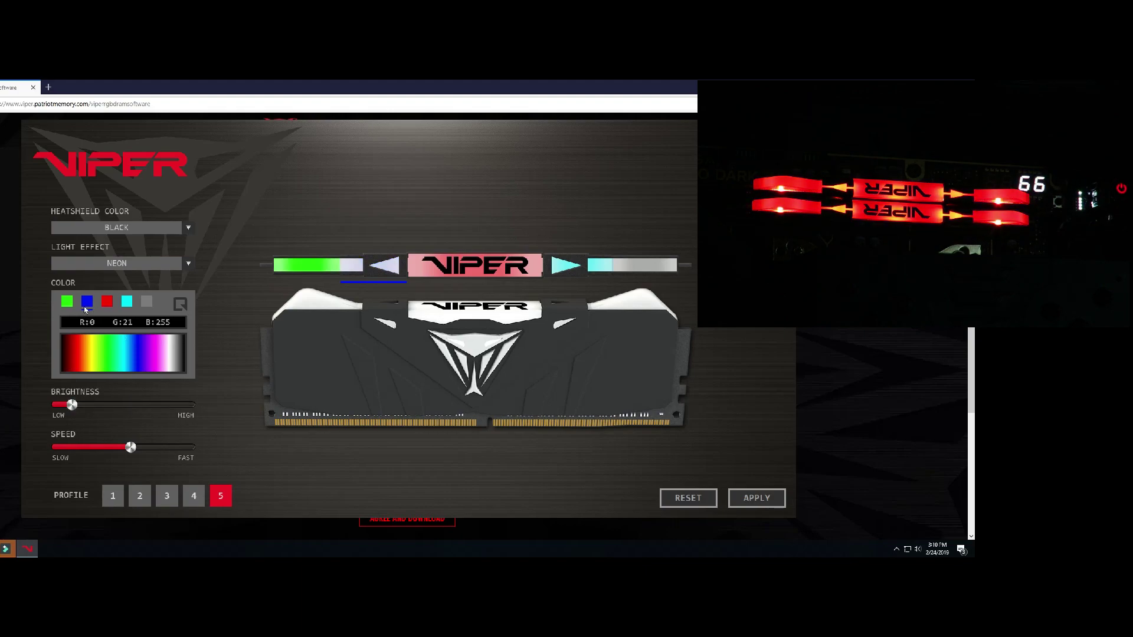
{"action": "left_click", "coordinate": [105, 300]}
{"action": "left_click_drag", "start_coordinate": [168, 405], "coordinate": [188, 406]}
{"action": "left_click", "coordinate": [126, 301]}
{"action": "left_click", "coordinate": [147, 302]}
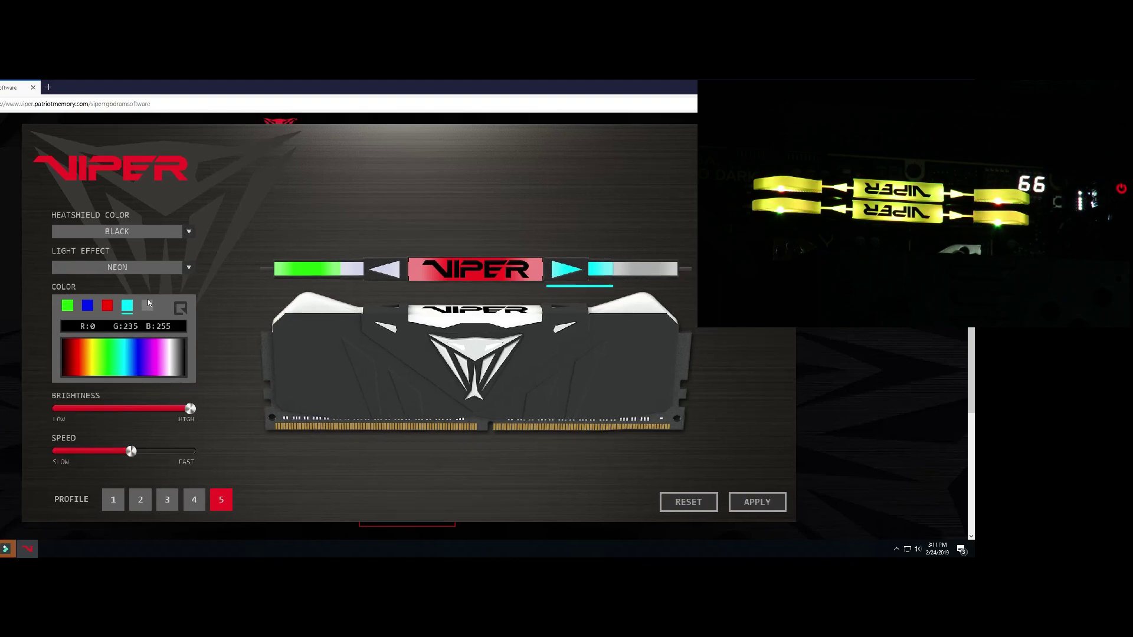
{"action": "left_click", "coordinate": [72, 409]}
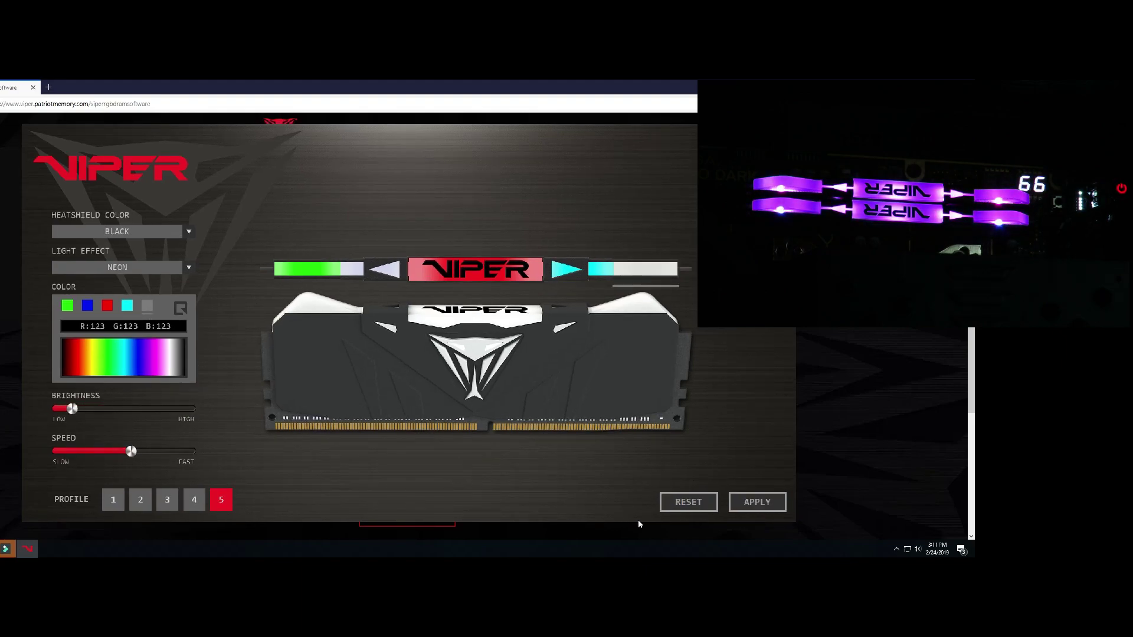
{"action": "left_click", "coordinate": [744, 502]}
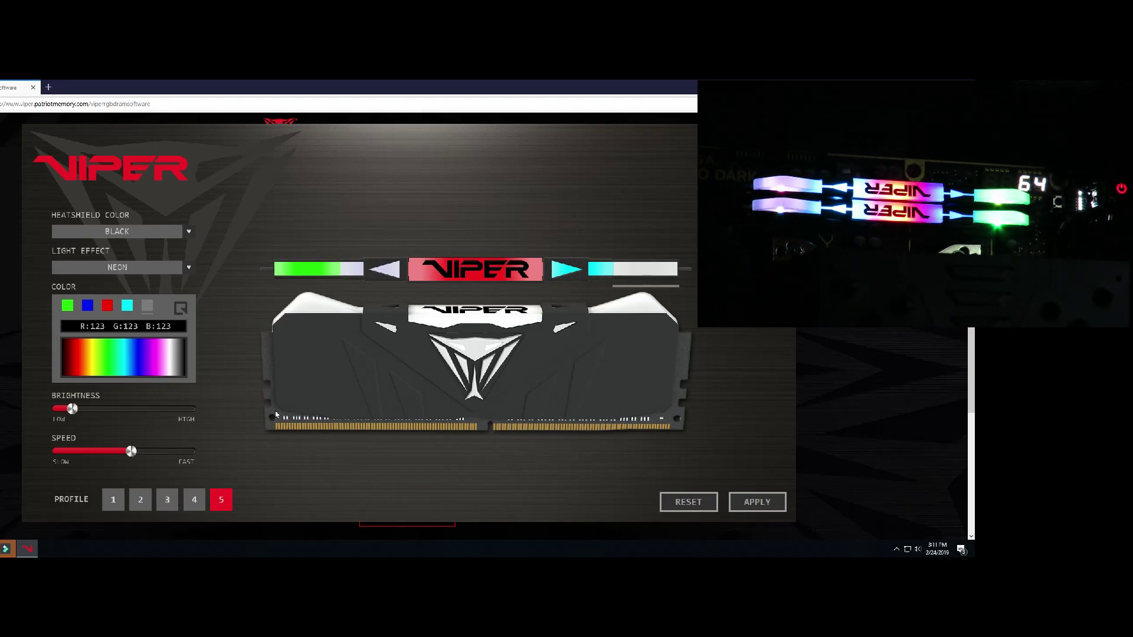
Step: Give profile 1 the Breathing light effect and apply it to the RAM
{"action": "left_click", "coordinate": [118, 509]}
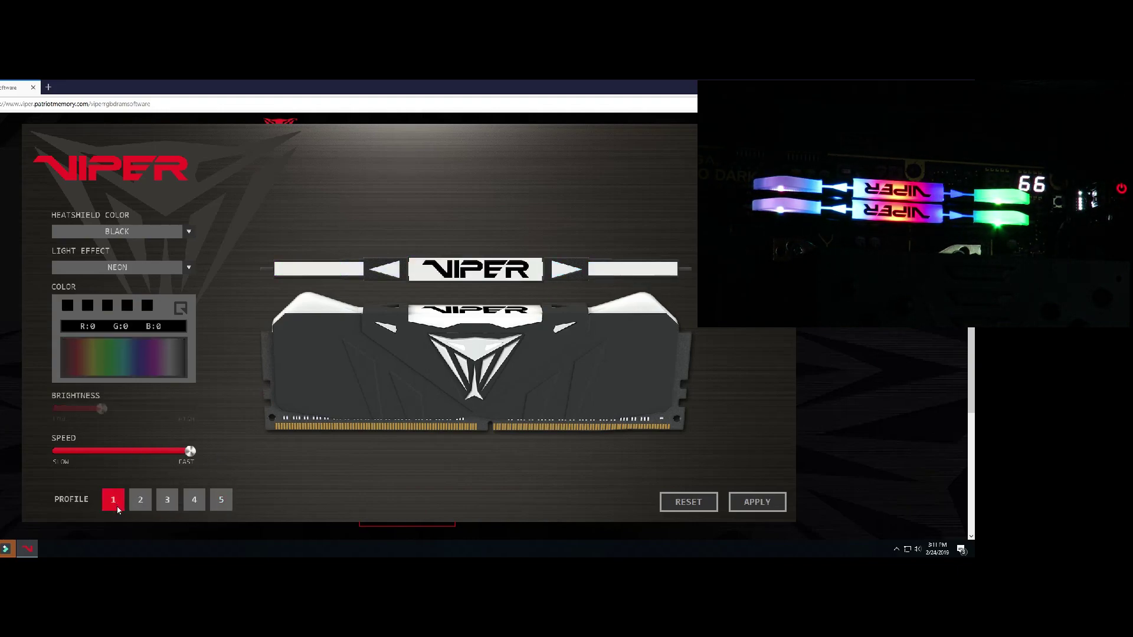
{"action": "left_click", "coordinate": [145, 232]}
{"action": "left_click", "coordinate": [123, 271]}
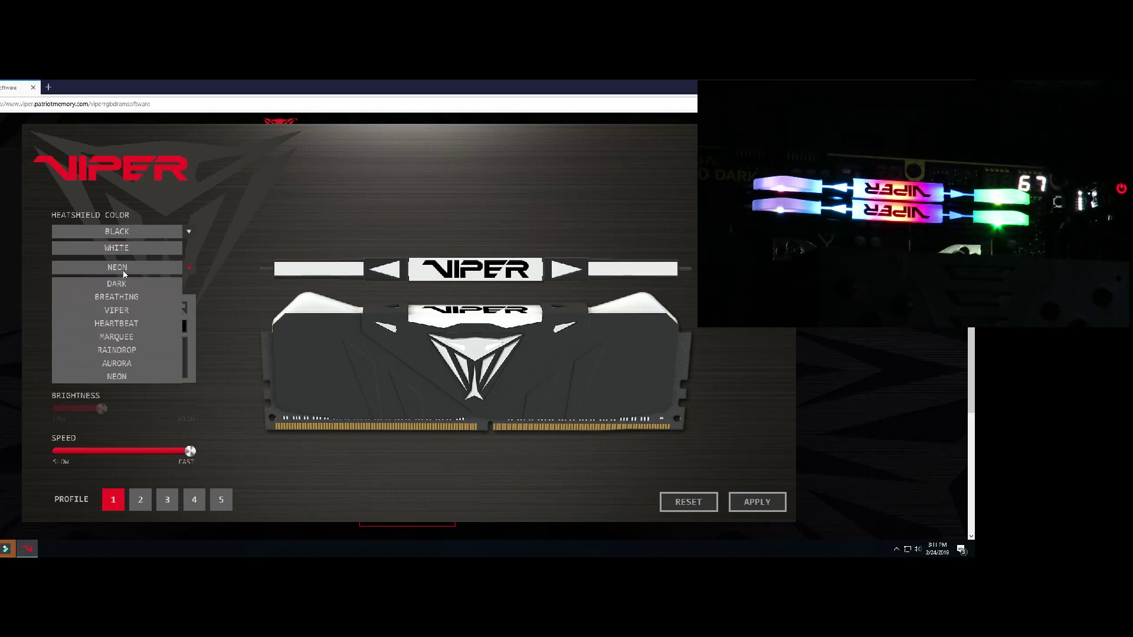
{"action": "left_click", "coordinate": [115, 294]}
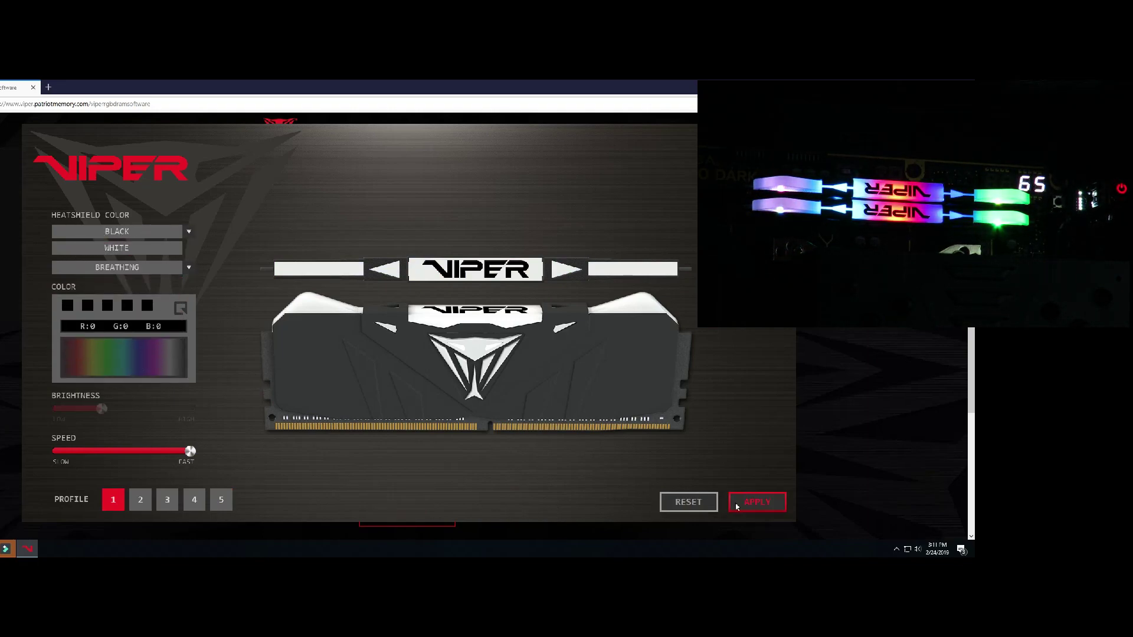
{"action": "left_click", "coordinate": [757, 502]}
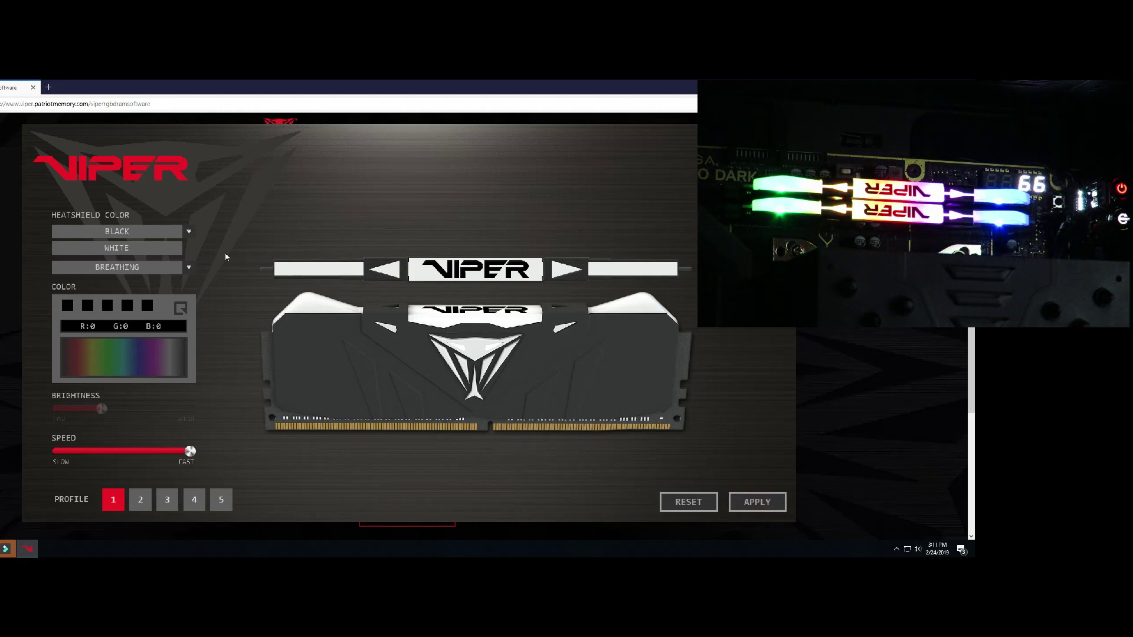
Step: Slow profile 1's breathing speed to about a third, apply it, then switch to profile 2
{"action": "left_click_drag", "start_coordinate": [124, 451], "coordinate": [116, 452]}
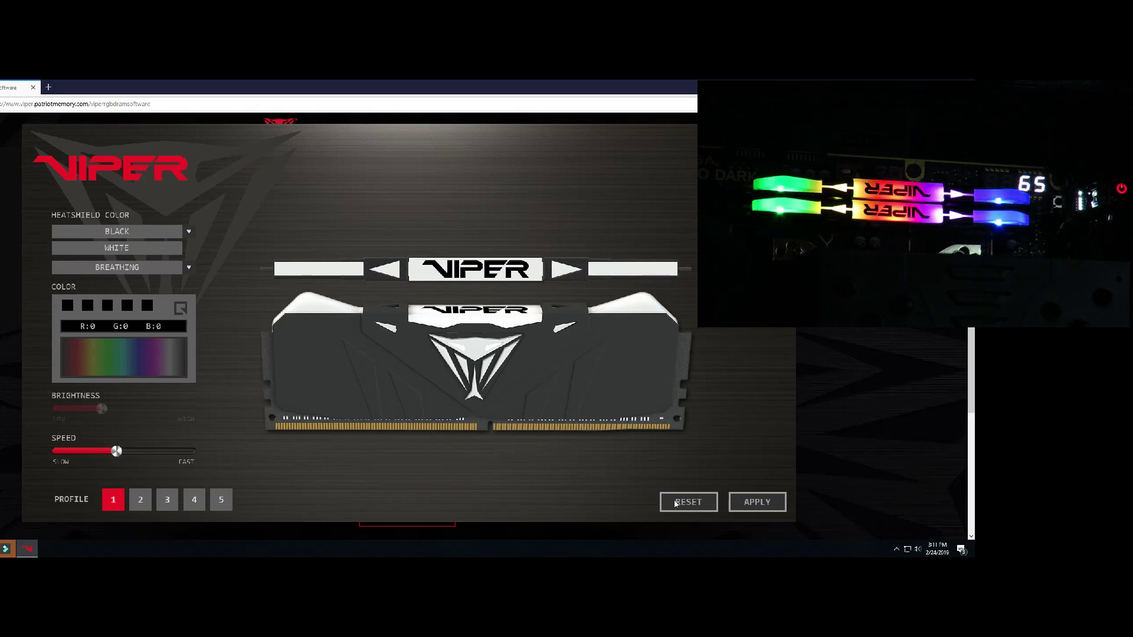
{"action": "left_click", "coordinate": [744, 503]}
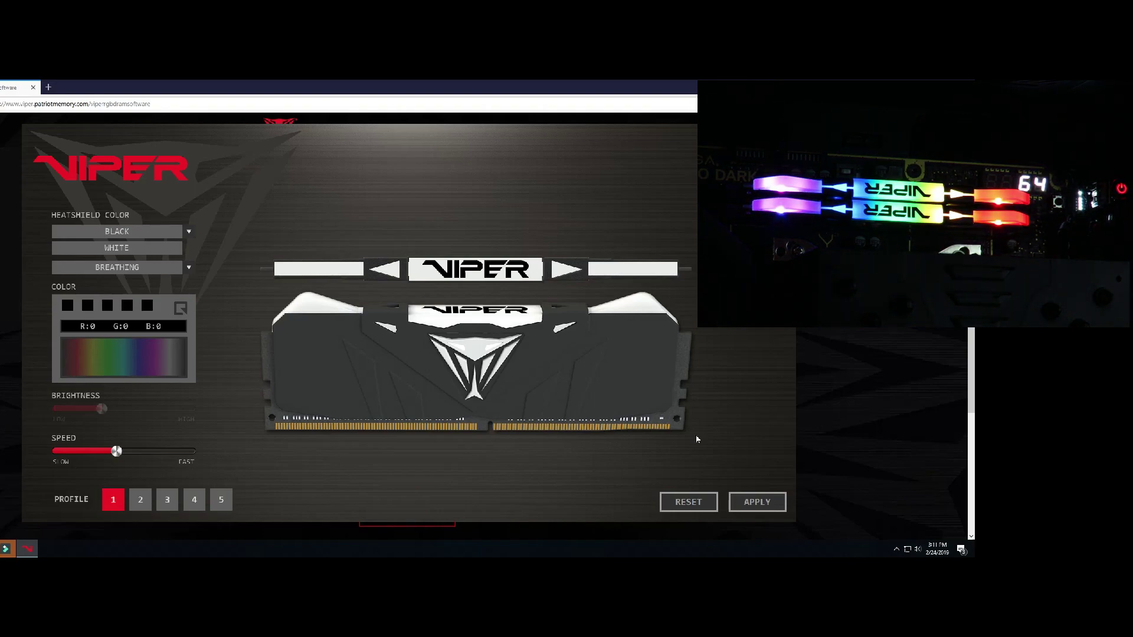
{"action": "left_click", "coordinate": [155, 268]}
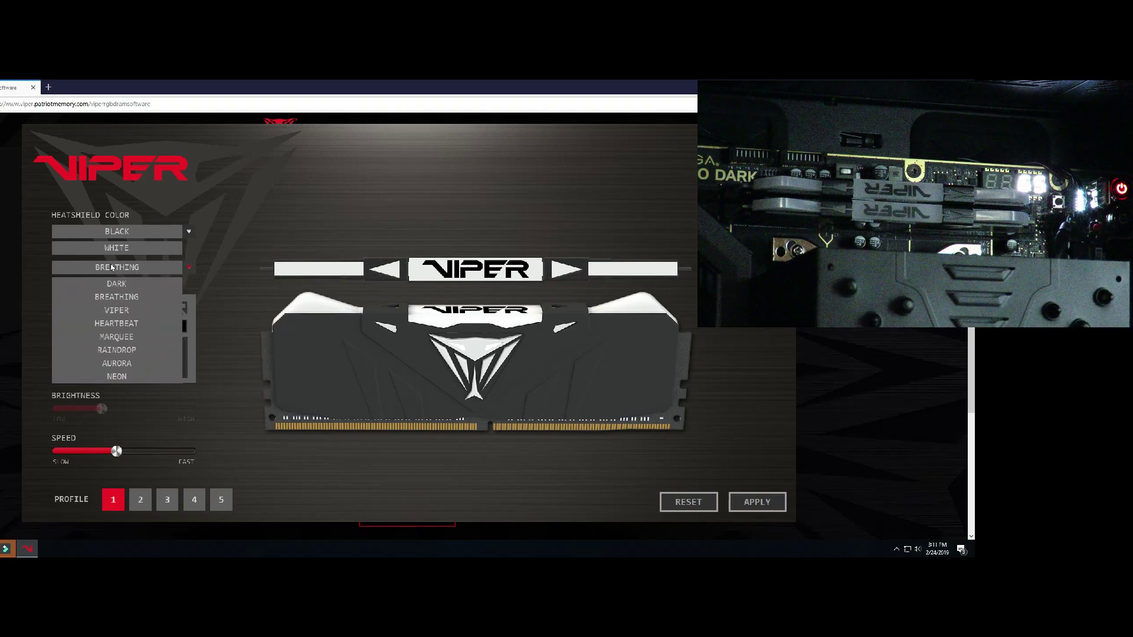
{"action": "left_click", "coordinate": [142, 499]}
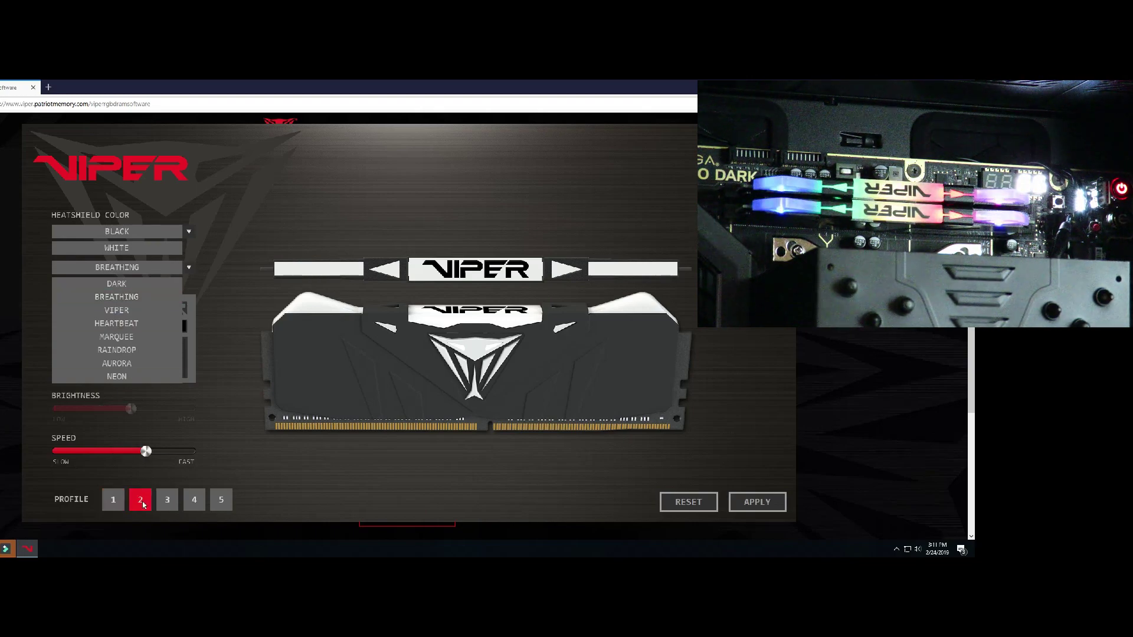
Step: Apply Dark to profile 2, then Heartbeat at mid speed to profile 3
{"action": "left_click", "coordinate": [128, 288]}
{"action": "left_click", "coordinate": [757, 501]}
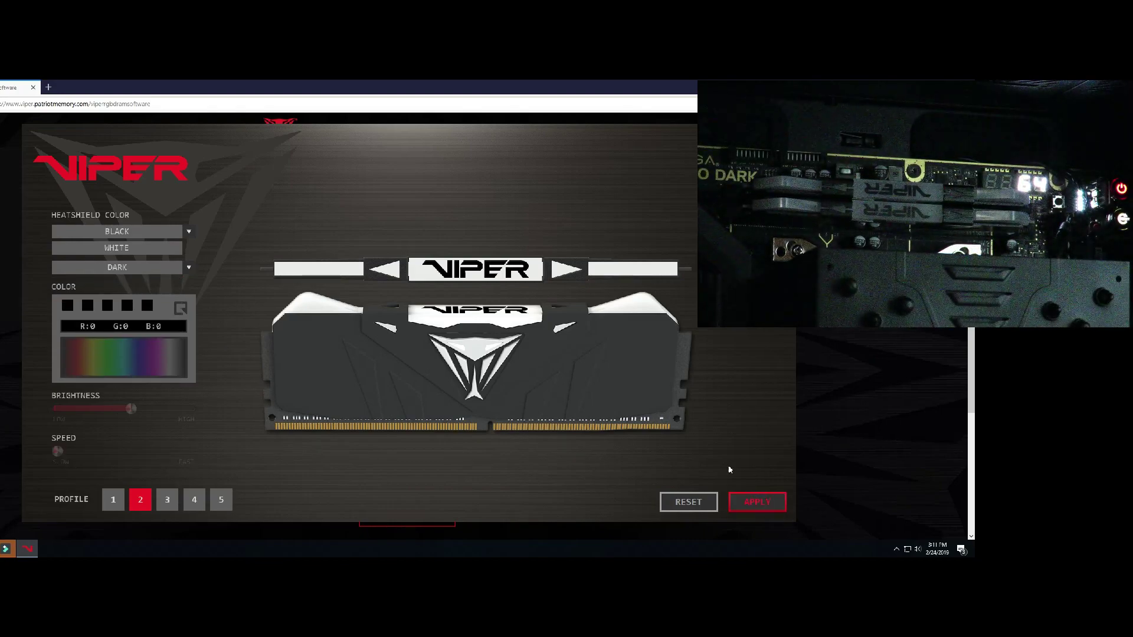
{"action": "left_click", "coordinate": [168, 510]}
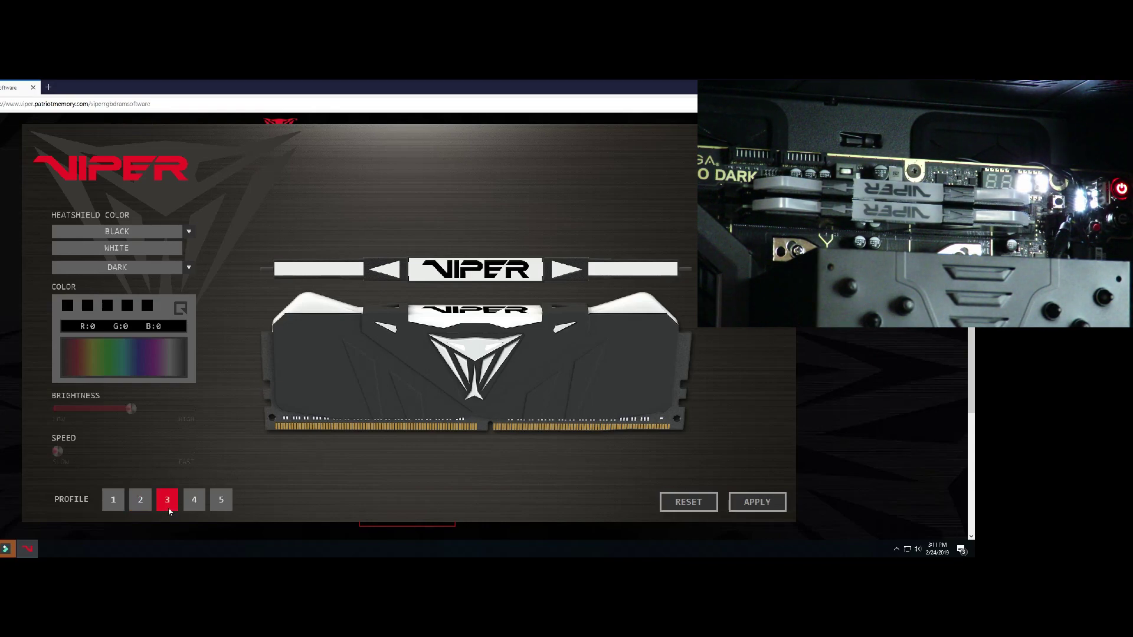
{"action": "left_click", "coordinate": [112, 270]}
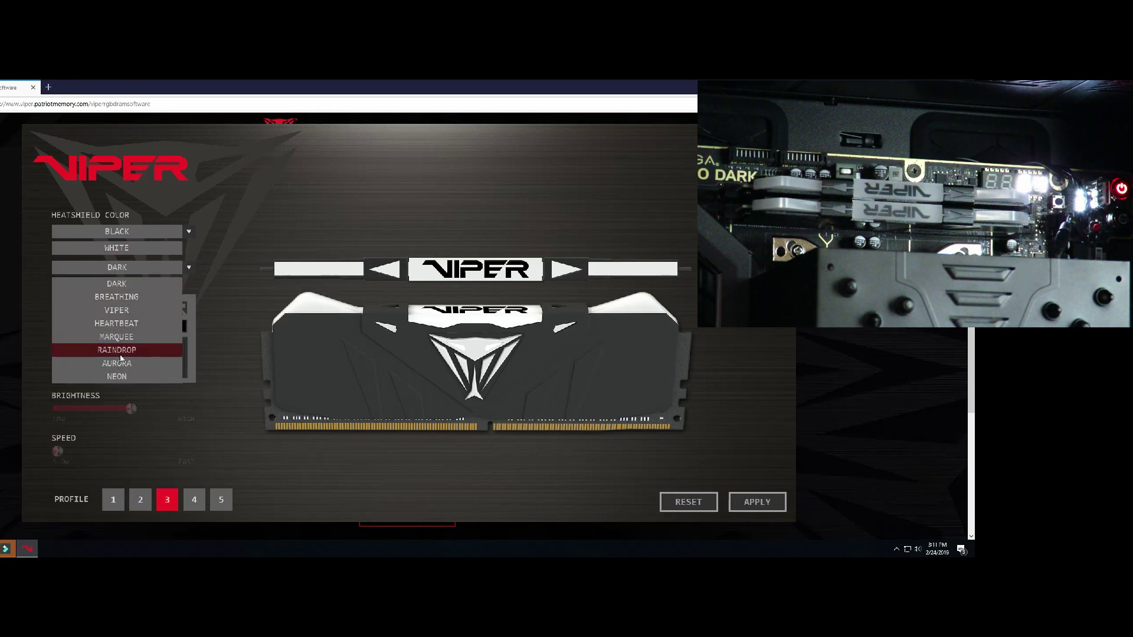
{"action": "left_click", "coordinate": [121, 324]}
{"action": "left_click", "coordinate": [131, 454]}
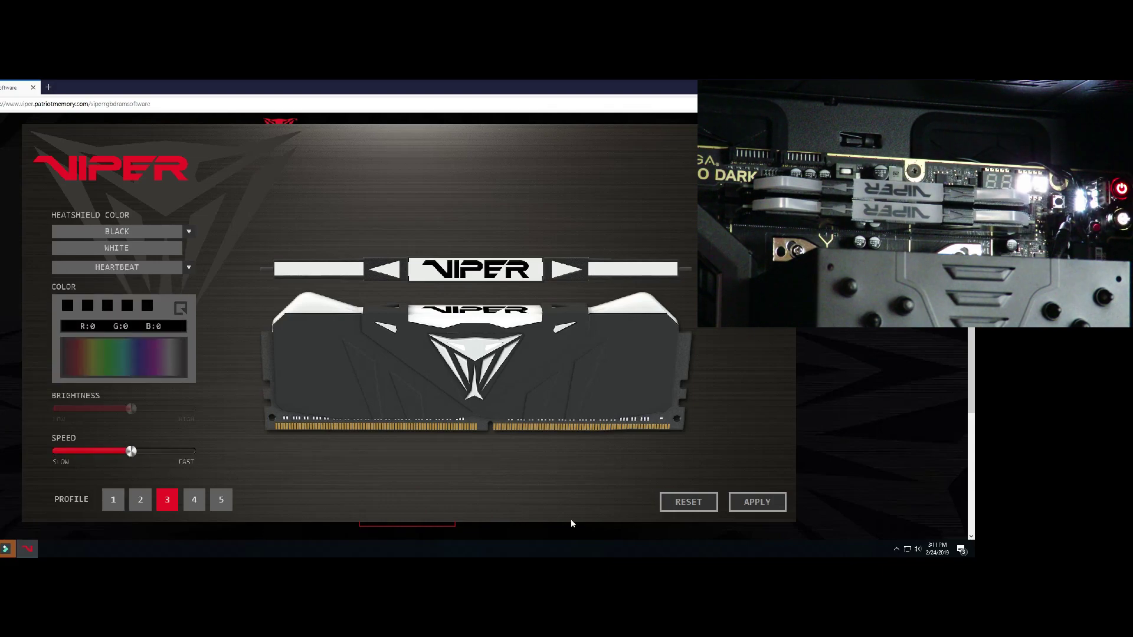
{"action": "left_click", "coordinate": [732, 503]}
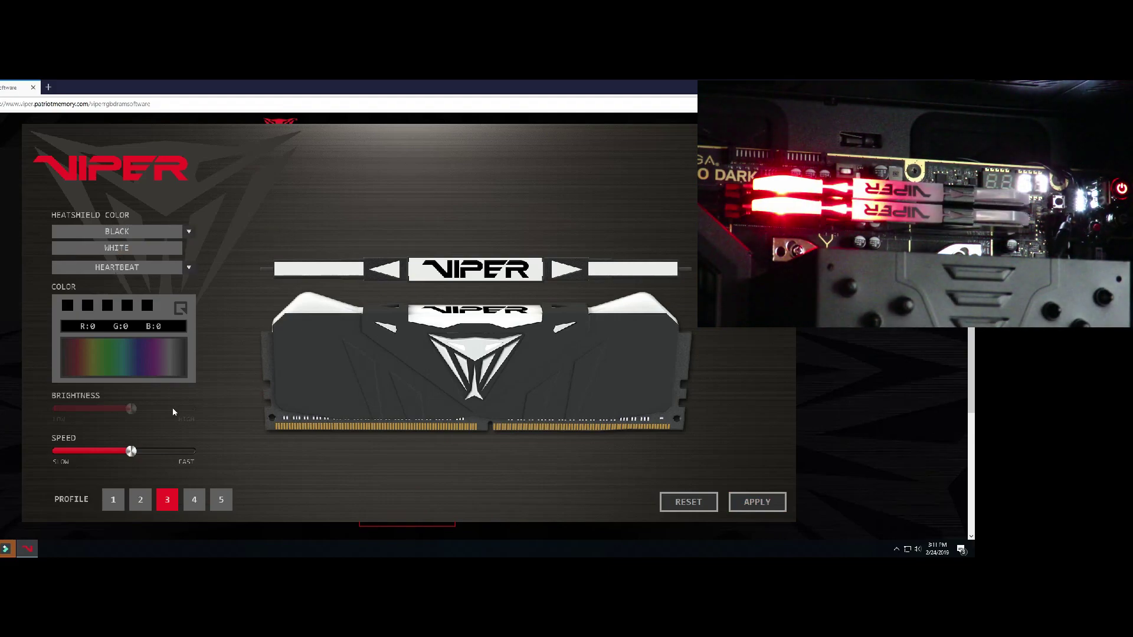
Step: Give profile 4 the Marquee effect at a lower speed and apply it
{"action": "left_click", "coordinate": [195, 500]}
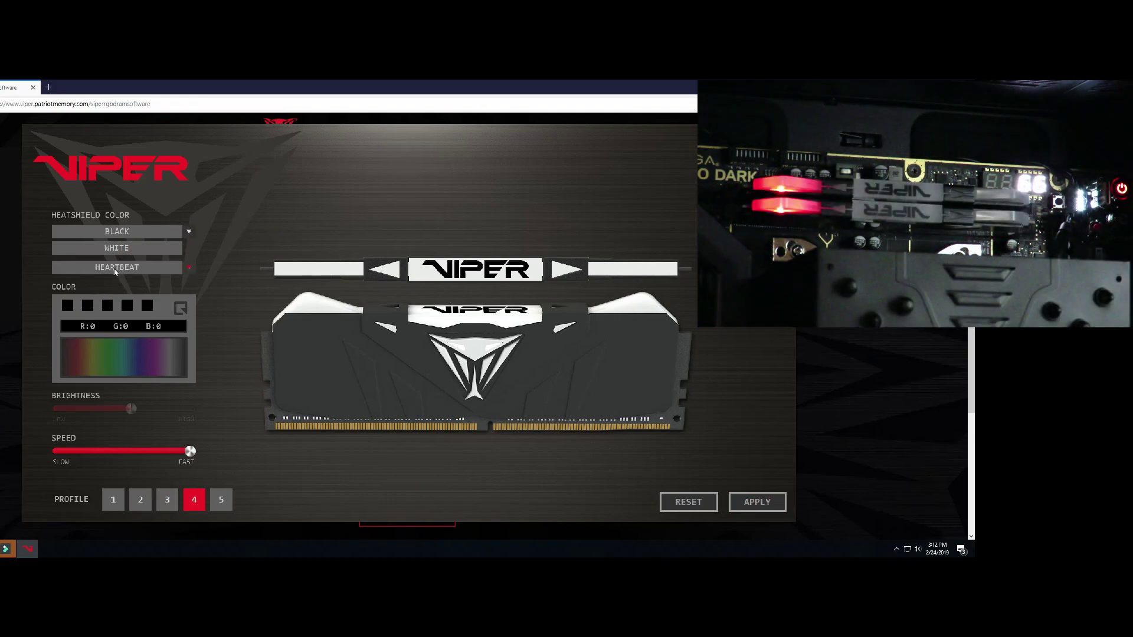
{"action": "left_click", "coordinate": [115, 268]}
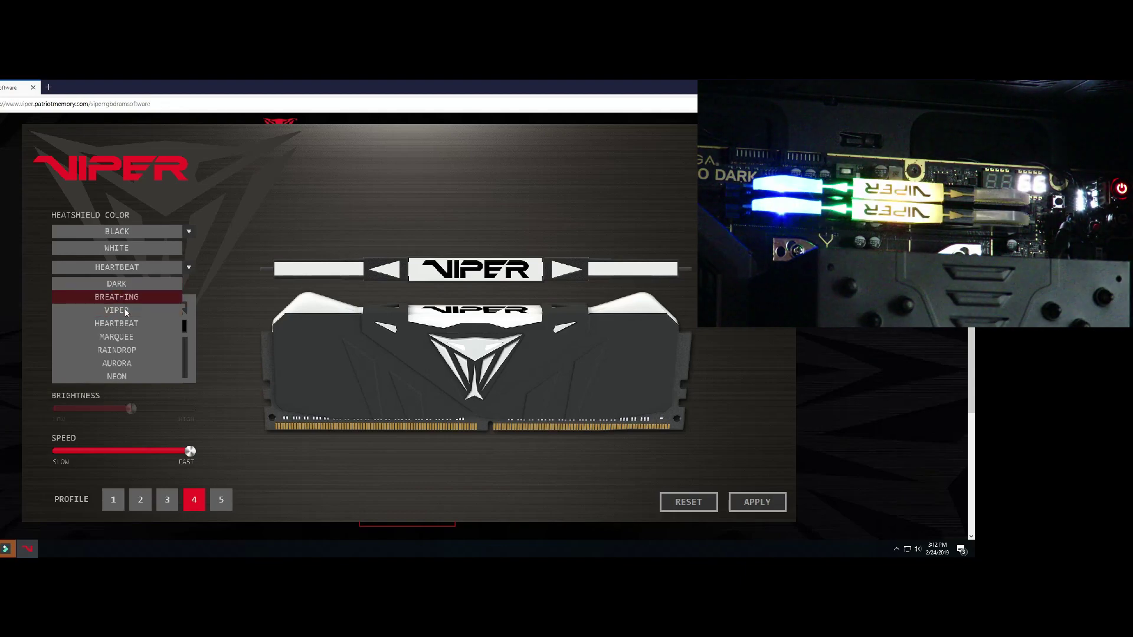
{"action": "left_click", "coordinate": [122, 336]}
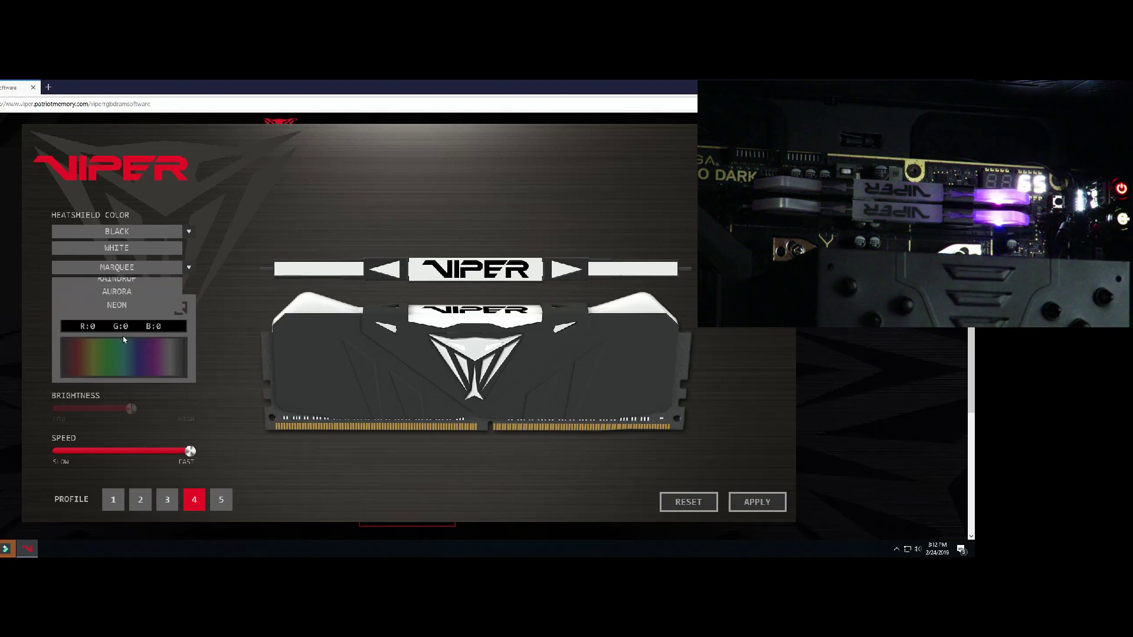
{"action": "left_click", "coordinate": [163, 450]}
{"action": "left_click", "coordinate": [757, 502]}
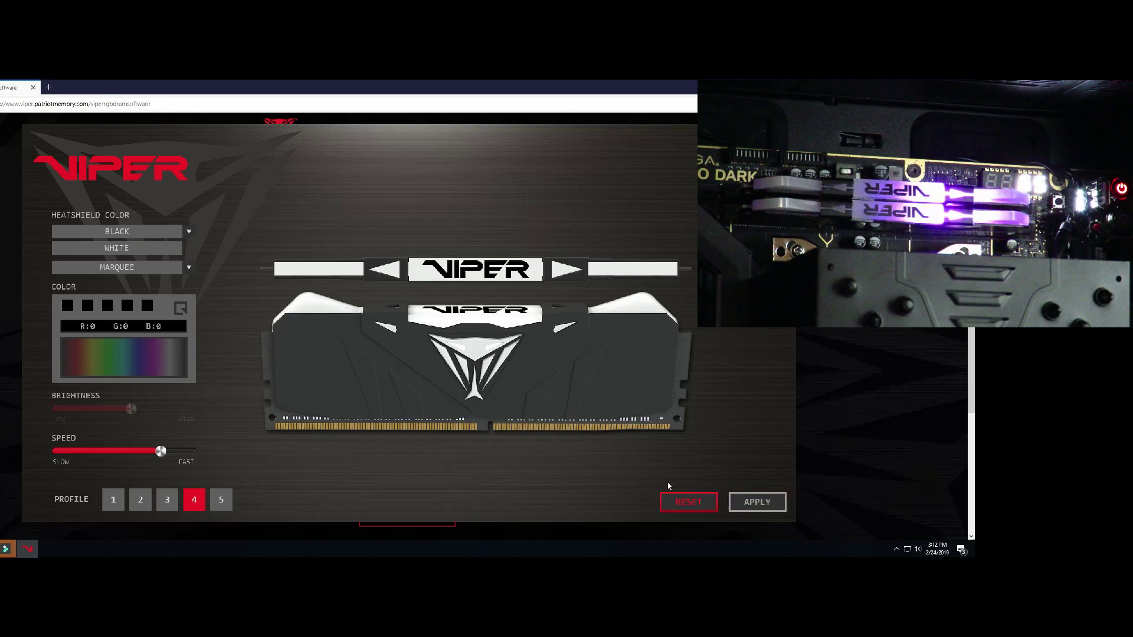
Step: Switch profile 5 to the Aurora effect and apply it to the RAM
{"action": "left_click", "coordinate": [225, 506]}
{"action": "left_click", "coordinate": [118, 268]}
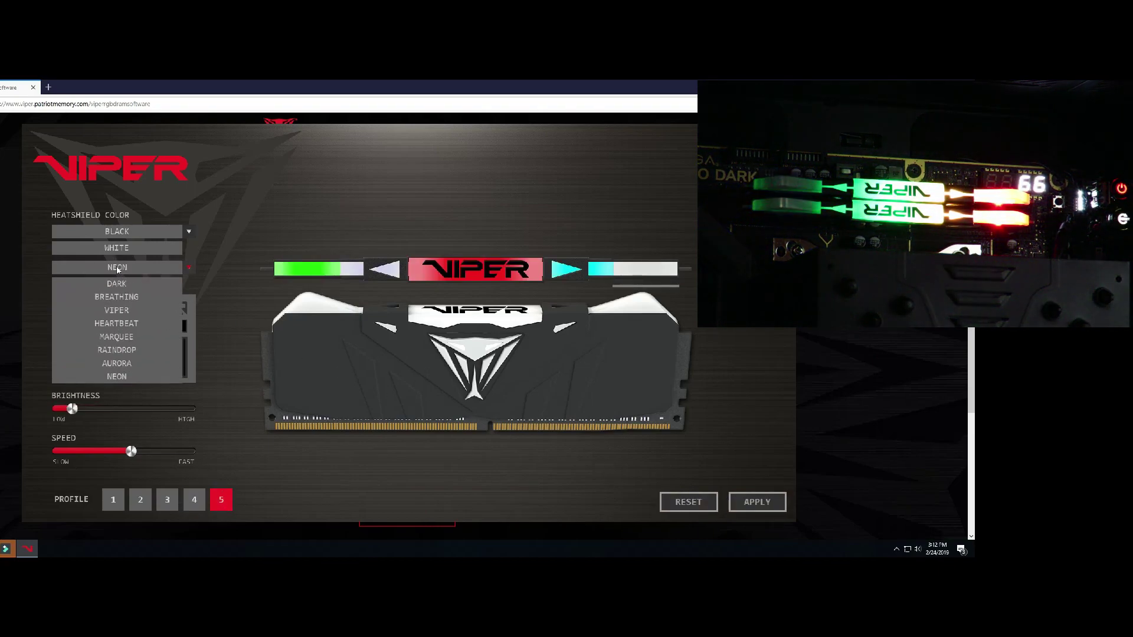
{"action": "left_click", "coordinate": [115, 365]}
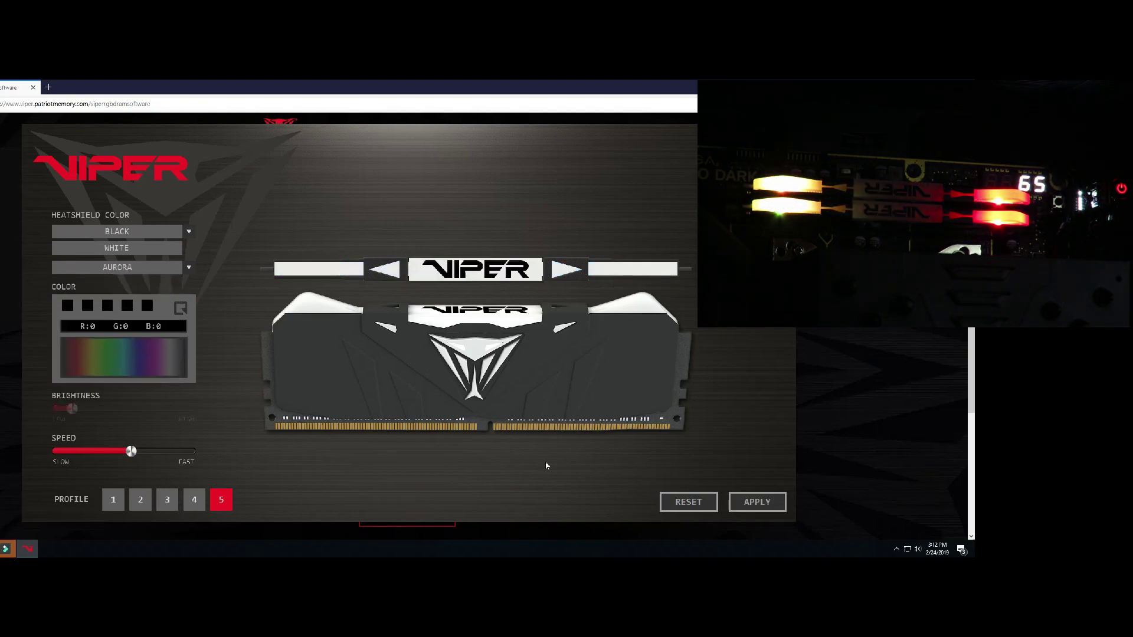
{"action": "left_click", "coordinate": [761, 503]}
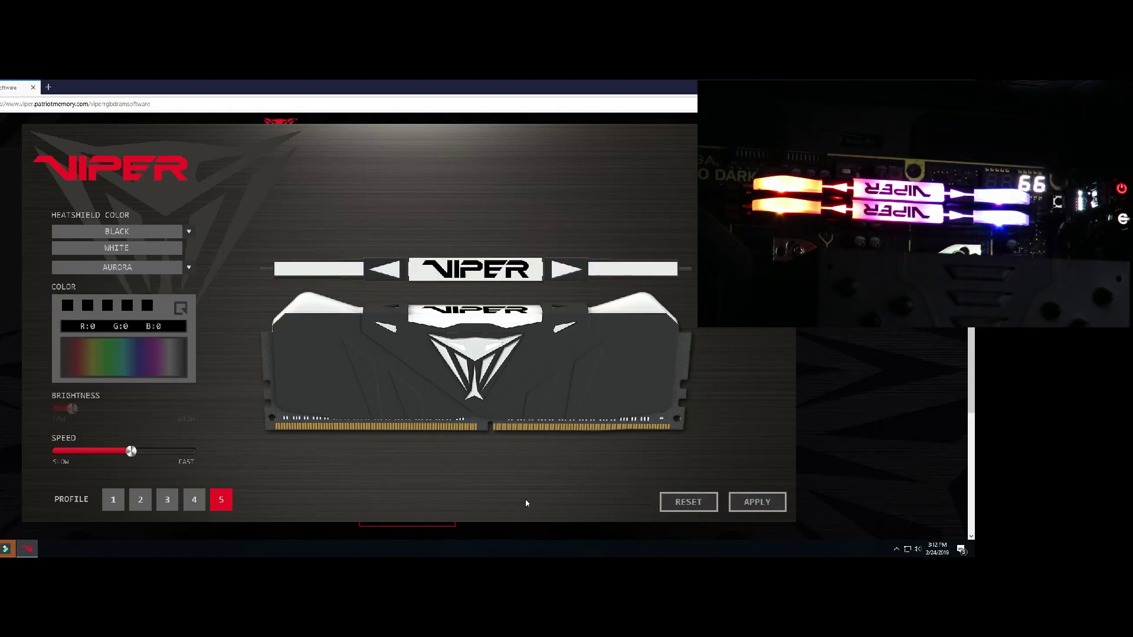
Step: Apply profile 1 (Breathing) and profile 2 (Dark) to the RAM in turn
{"action": "left_click", "coordinate": [112, 501]}
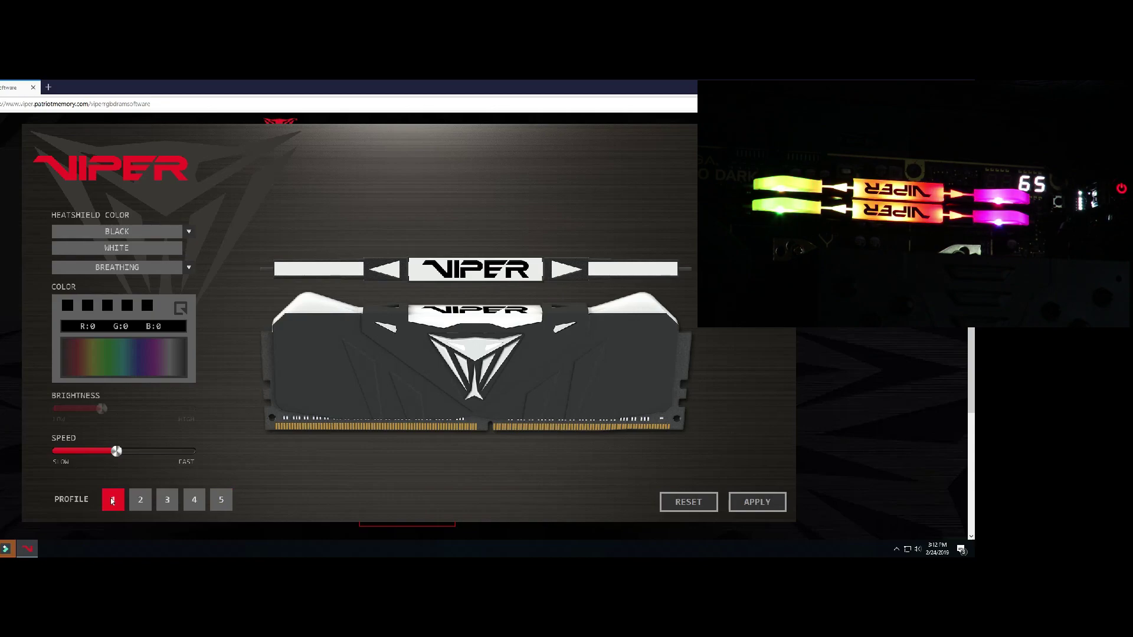
{"action": "left_click", "coordinate": [758, 503]}
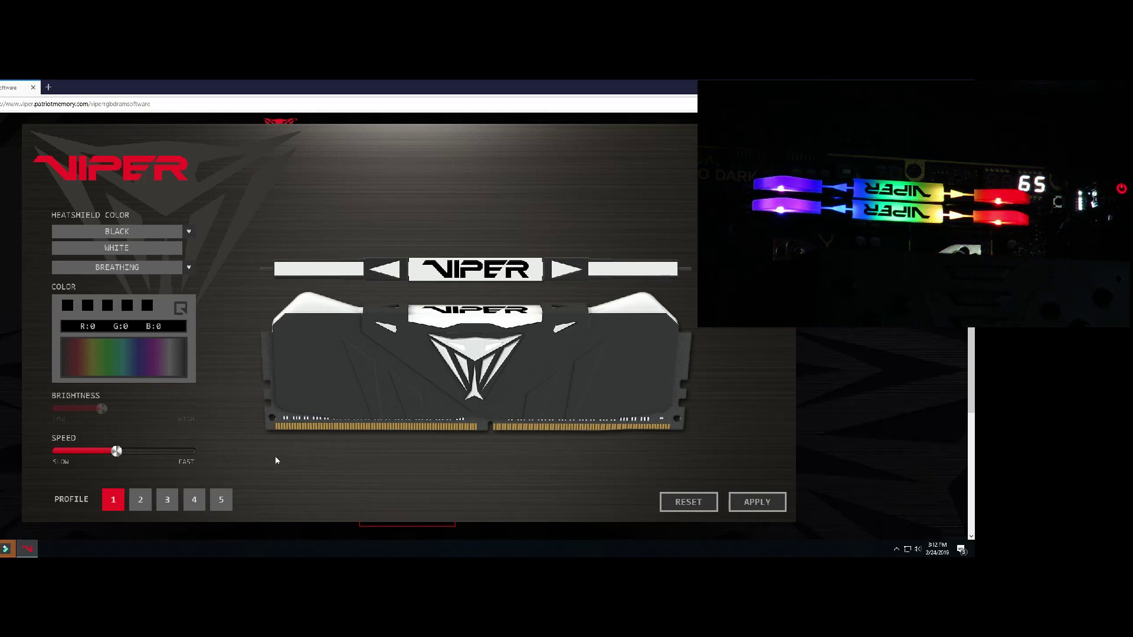
{"action": "left_click", "coordinate": [140, 500]}
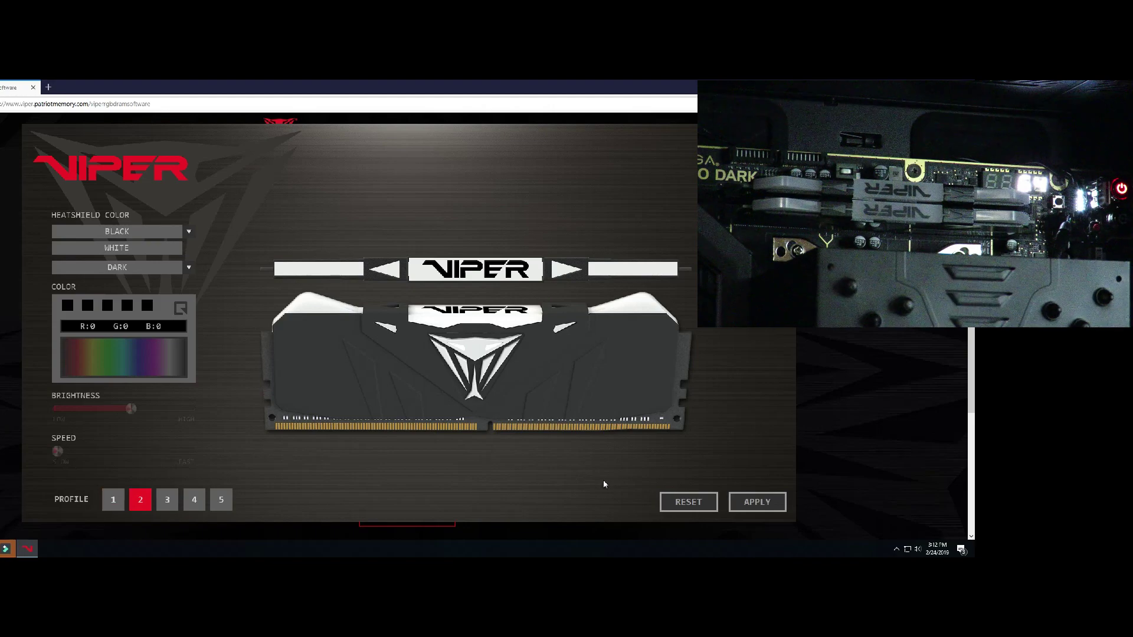
{"action": "left_click", "coordinate": [766, 506]}
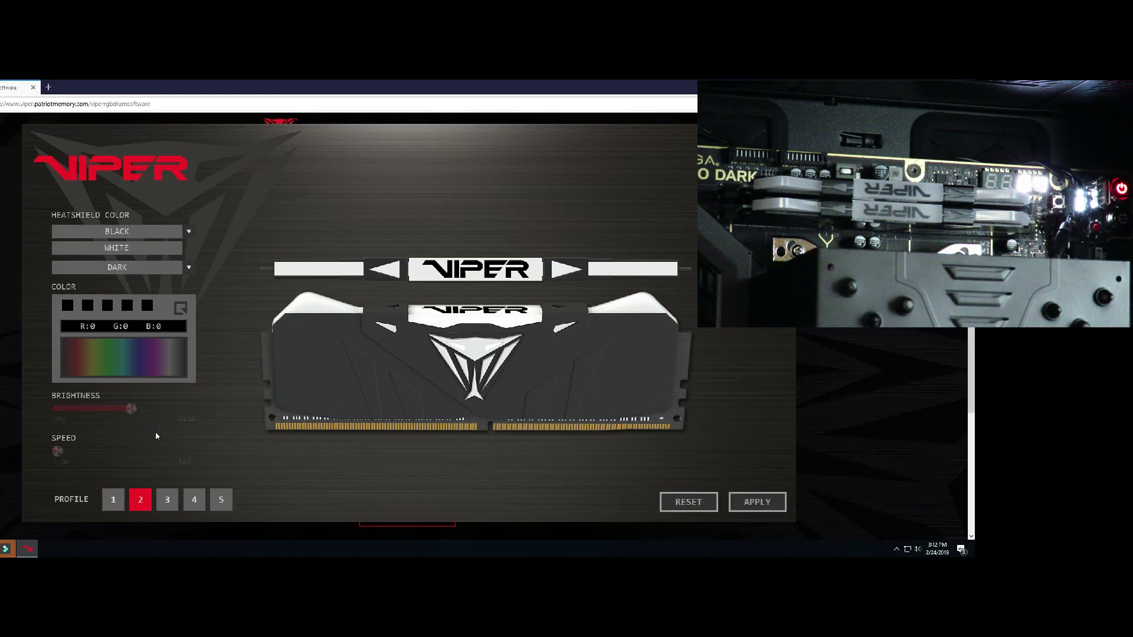
Step: Apply profile 3's Heartbeat, raise its speed to fast, and apply again
{"action": "left_click", "coordinate": [169, 500]}
{"action": "left_click", "coordinate": [732, 501]}
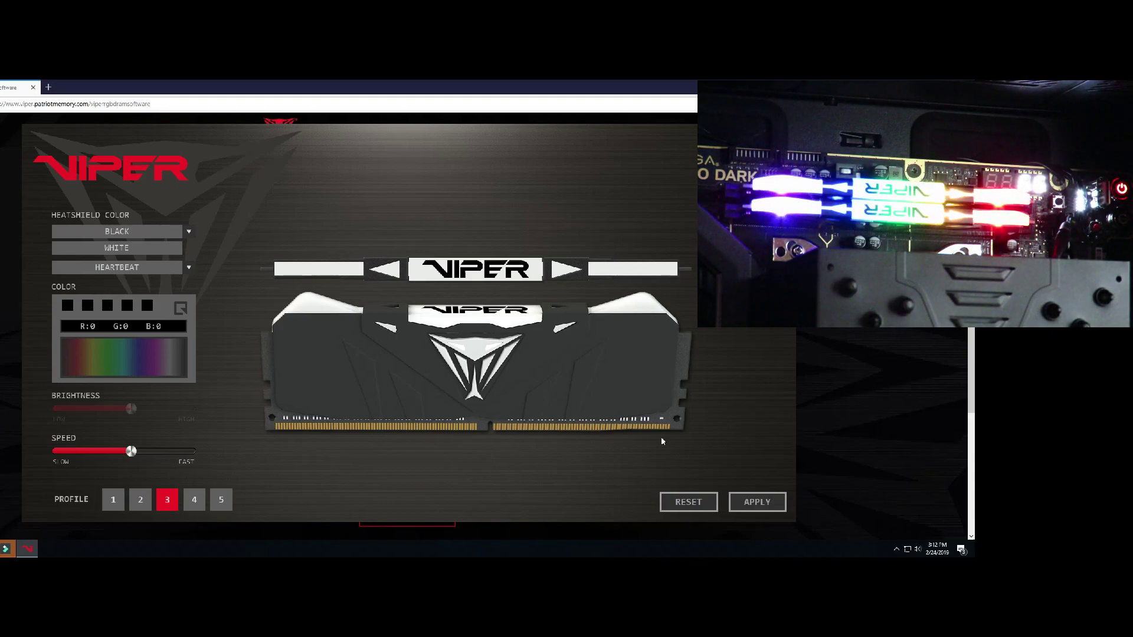
{"action": "left_click_drag", "start_coordinate": [131, 451], "coordinate": [199, 459]}
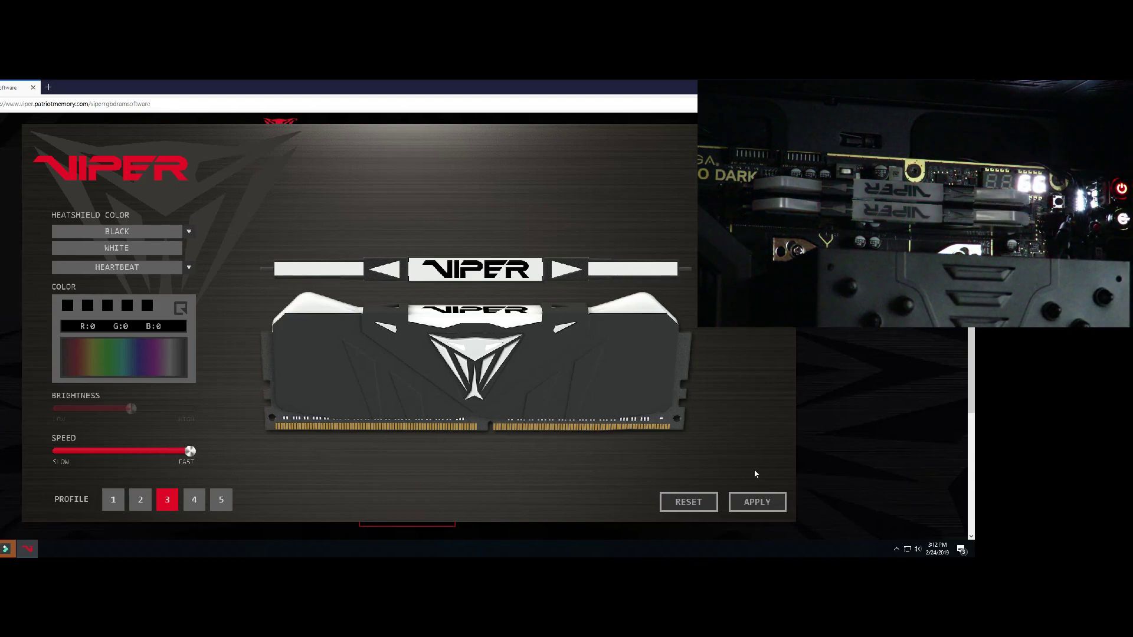
{"action": "left_click", "coordinate": [753, 501]}
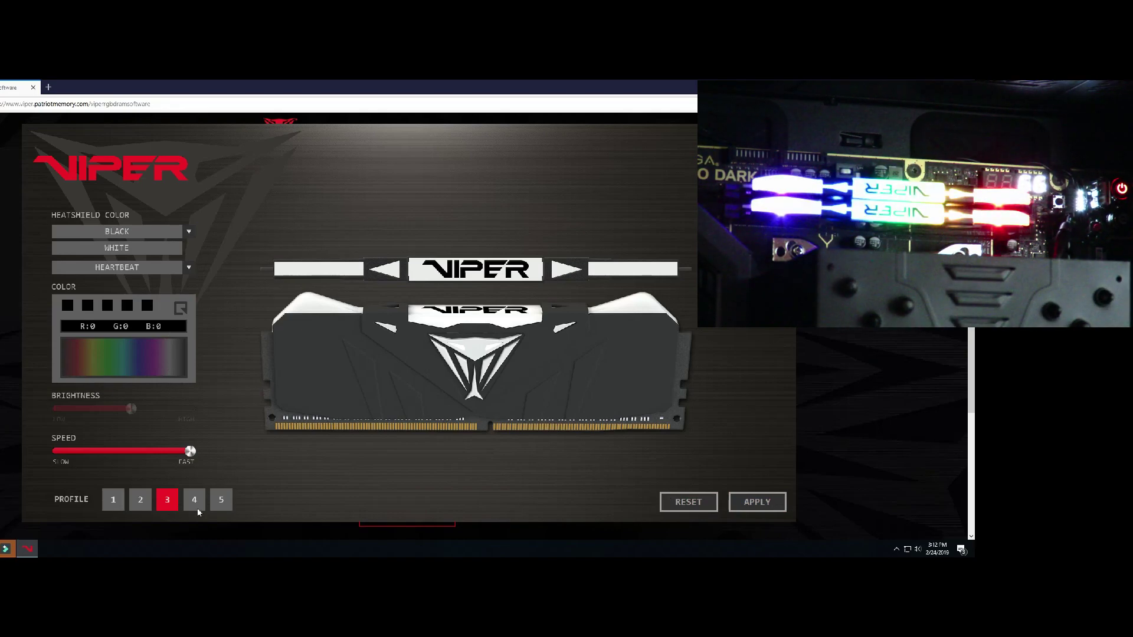
Step: Apply profile 4 (Marquee) and profile 5 (Aurora) to the RAM in turn
{"action": "left_click", "coordinate": [194, 500]}
{"action": "left_click", "coordinate": [756, 501]}
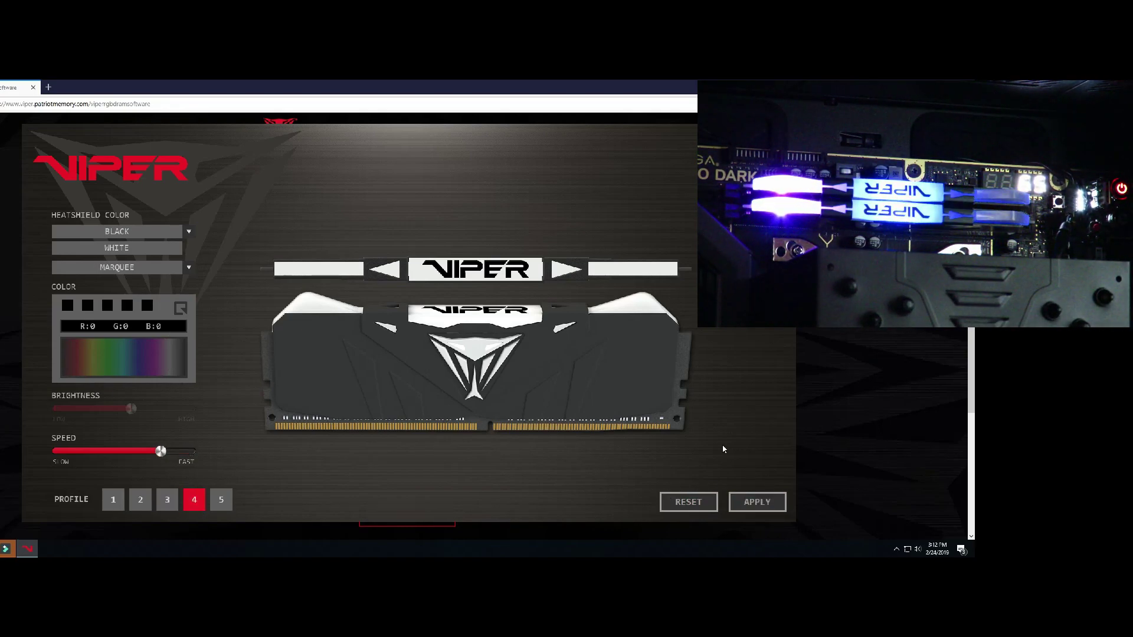
{"action": "left_click", "coordinate": [222, 500]}
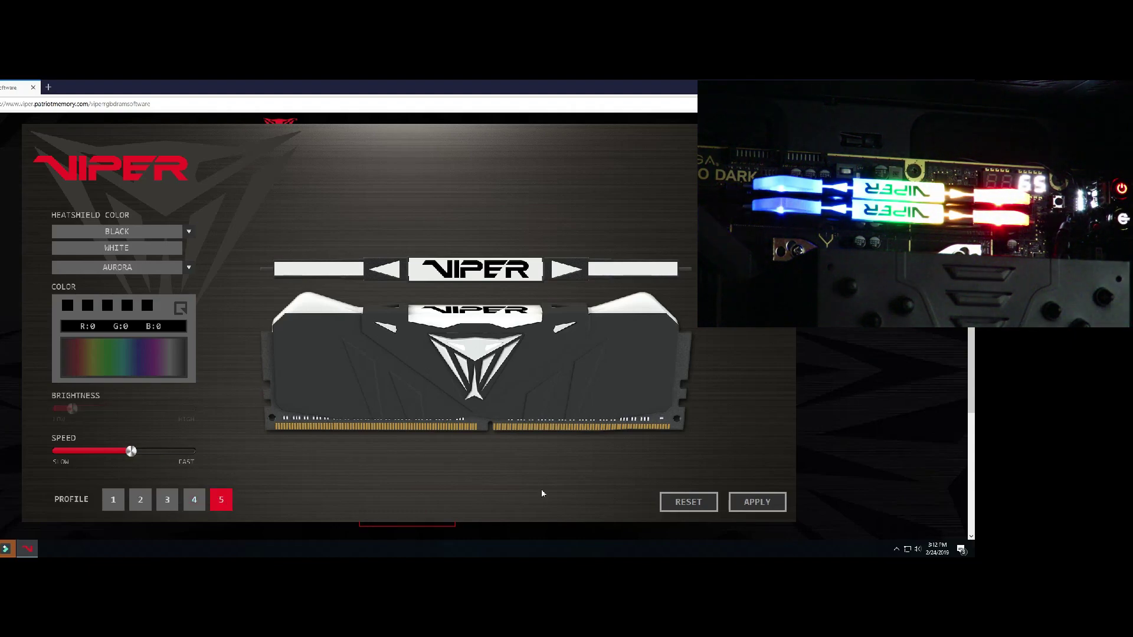
{"action": "left_click", "coordinate": [757, 502]}
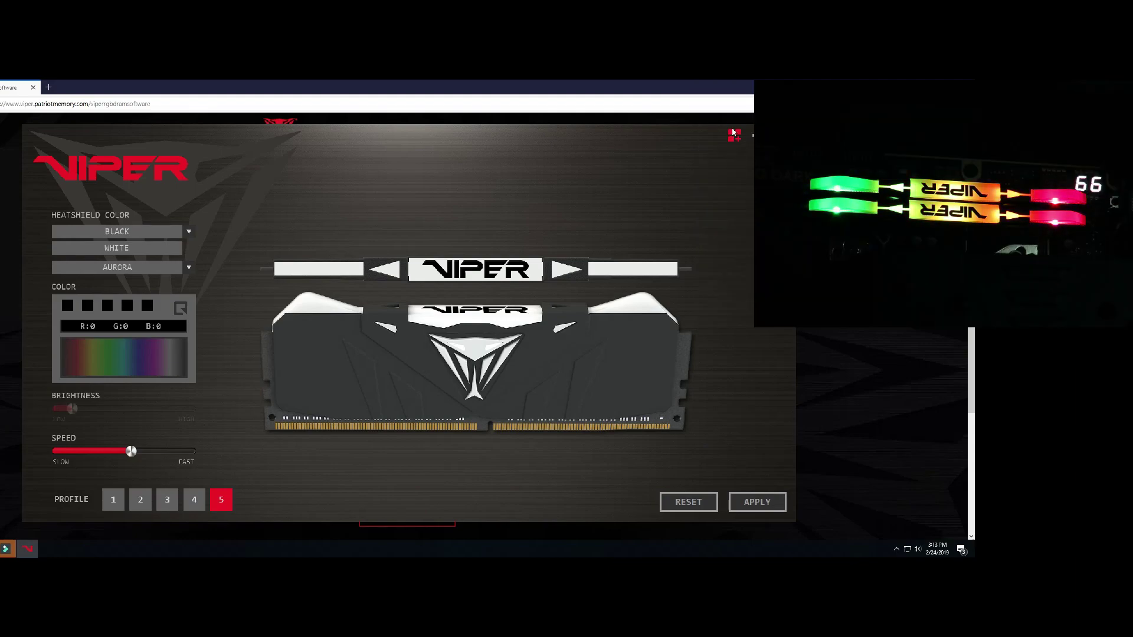
Step: Open the settings panel and browse the language list, keeping English
{"action": "left_click", "coordinate": [733, 132]}
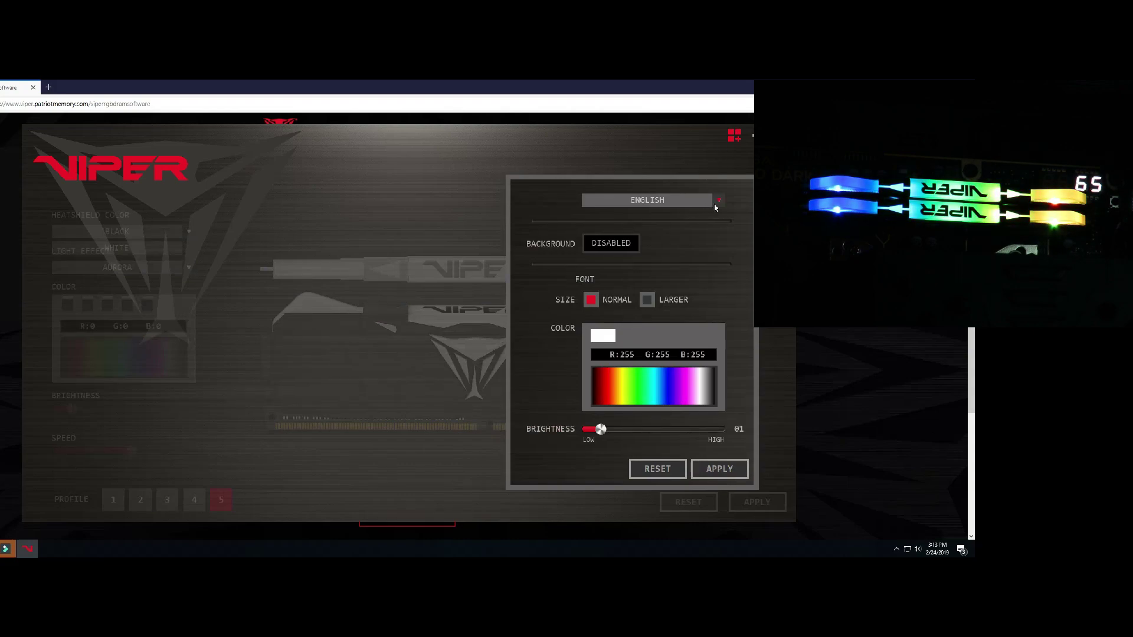
{"action": "left_click", "coordinate": [717, 203]}
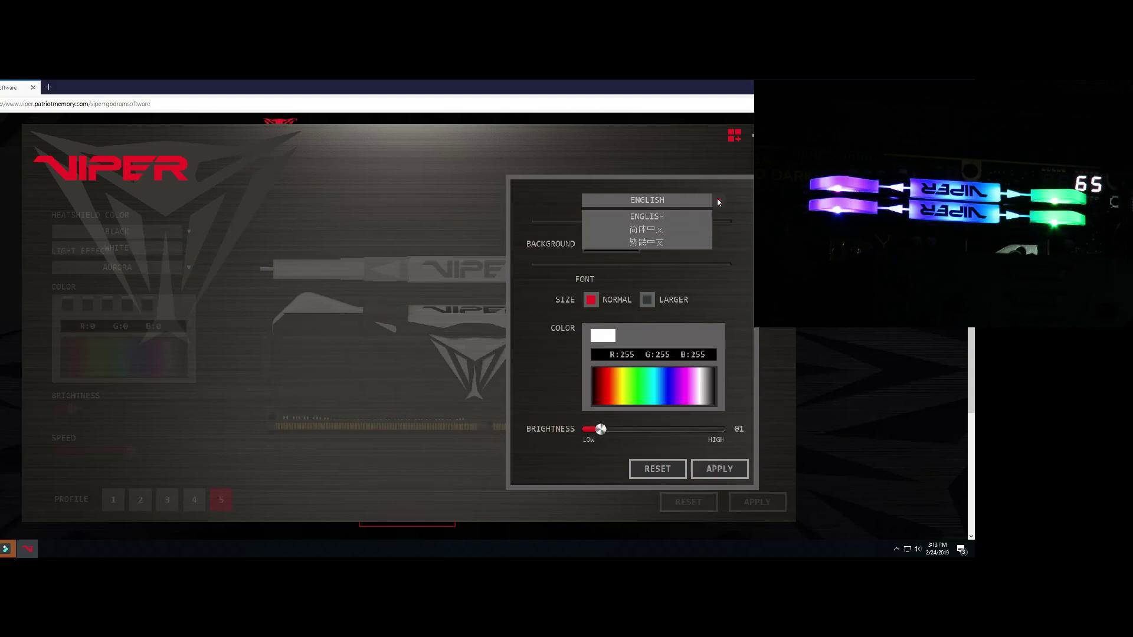
{"action": "left_click", "coordinate": [692, 203]}
{"action": "left_click", "coordinate": [693, 202]}
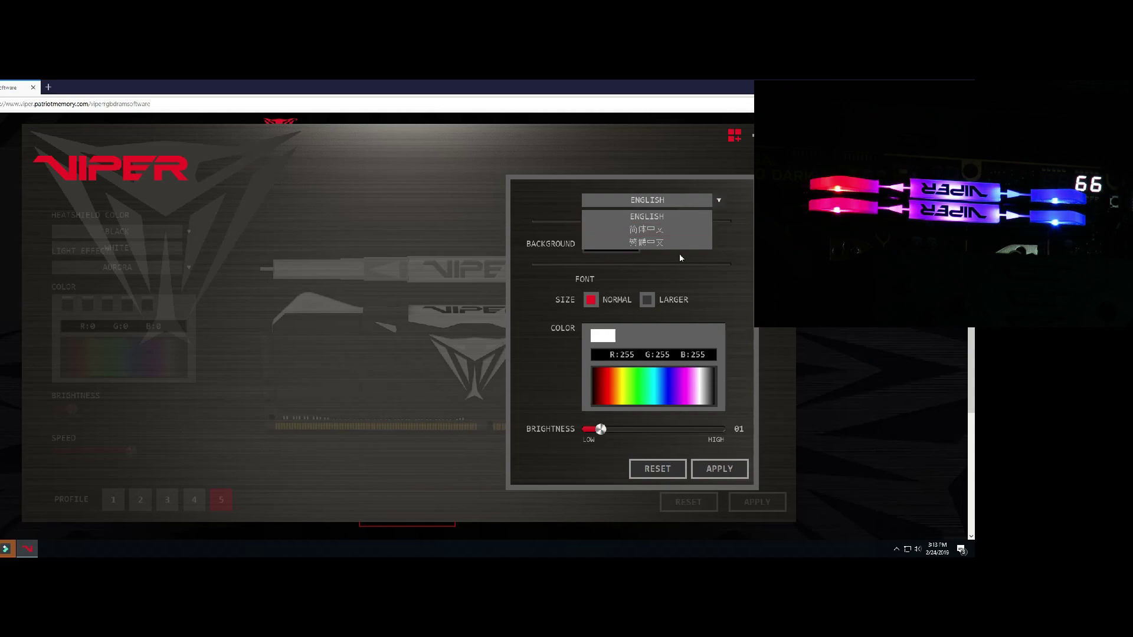
{"action": "left_click", "coordinate": [718, 198]}
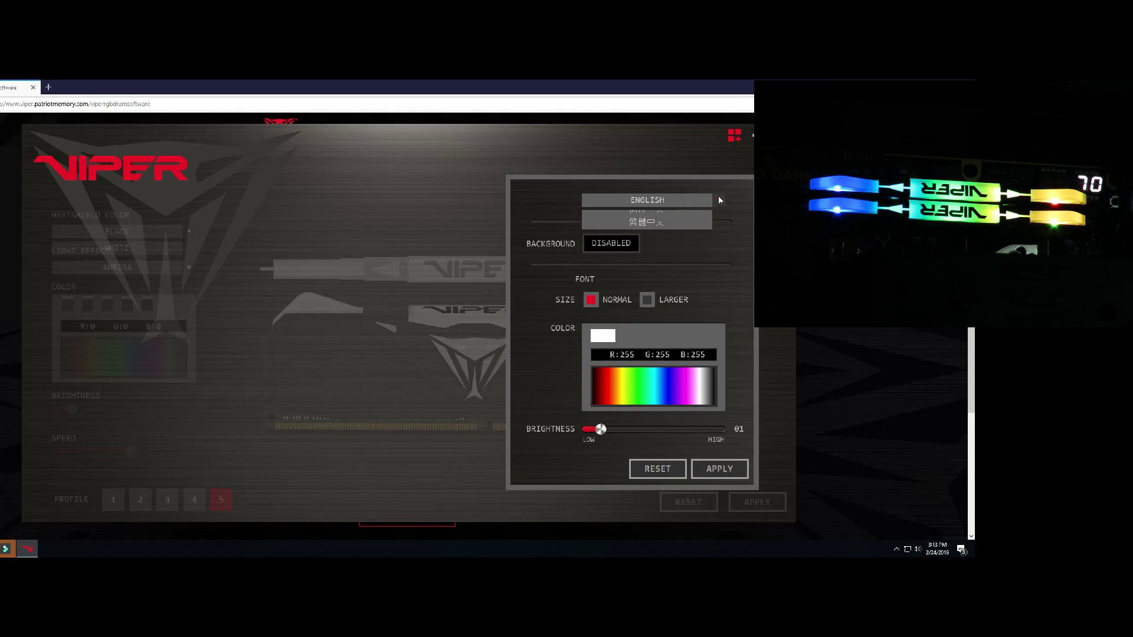
Step: Load a custom background picture, disable it again, and raise the brightness slider
{"action": "left_click", "coordinate": [612, 244]}
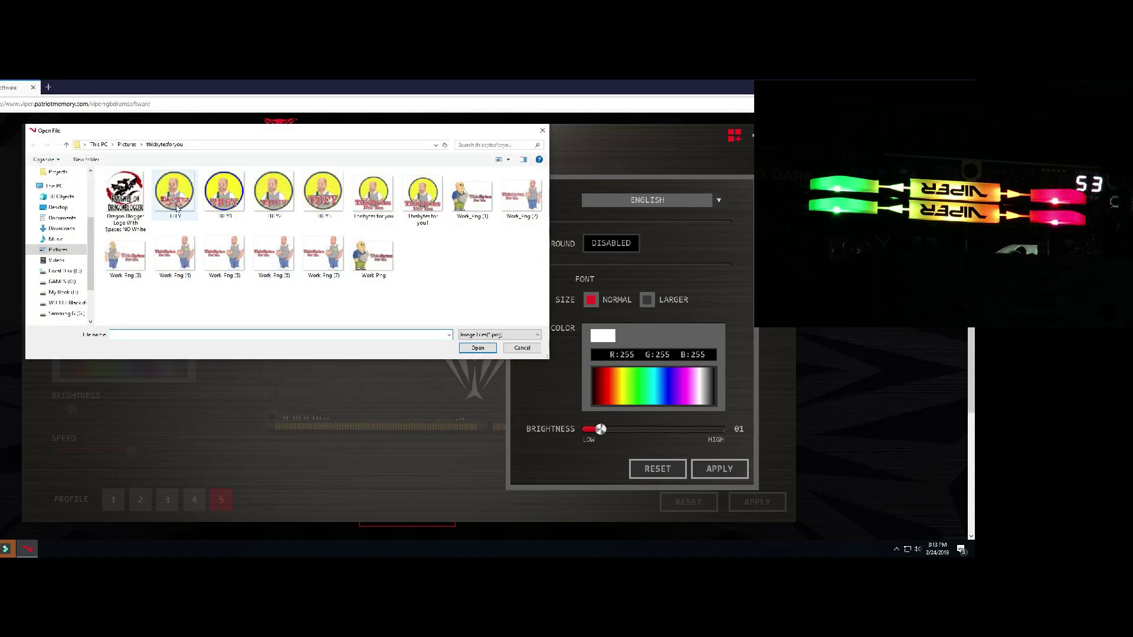
{"action": "double_click", "coordinate": [171, 206]}
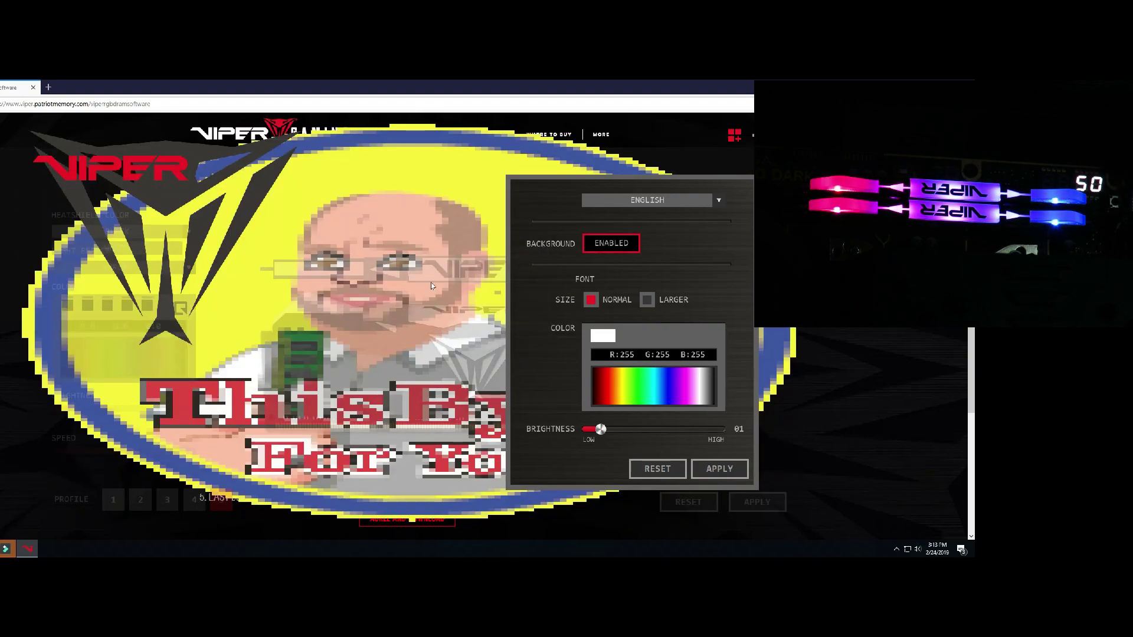
{"action": "left_click", "coordinate": [640, 246]}
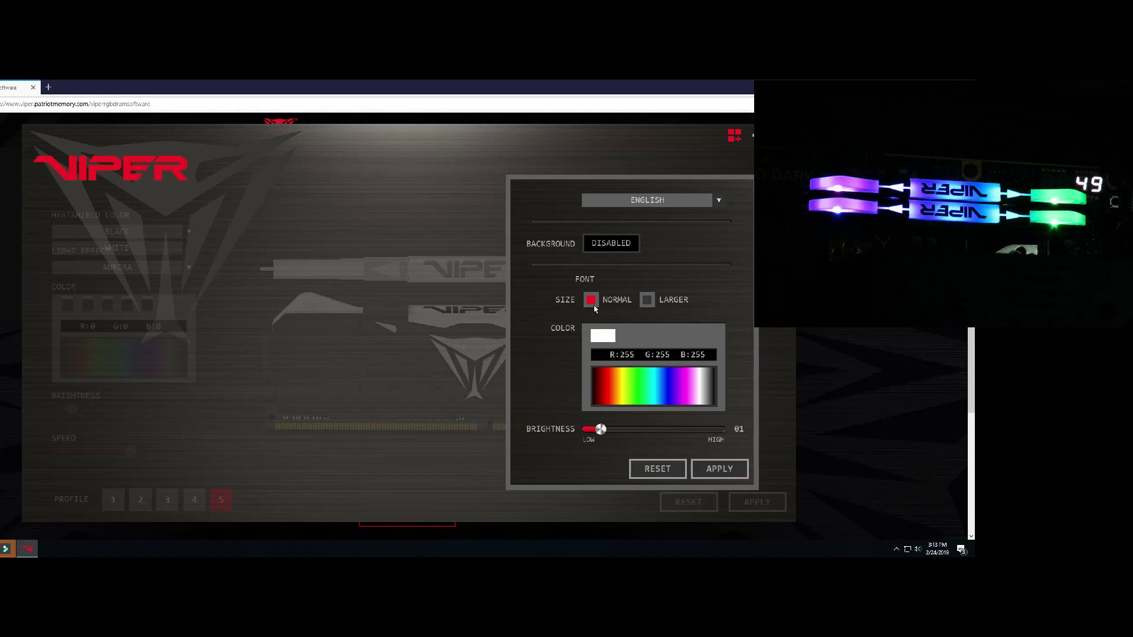
{"action": "left_click_drag", "start_coordinate": [600, 430], "coordinate": [653, 430]}
Step: Close the settings panel and reapply profile 5's Aurora lighting to the RAM
{"action": "left_click", "coordinate": [724, 476]}
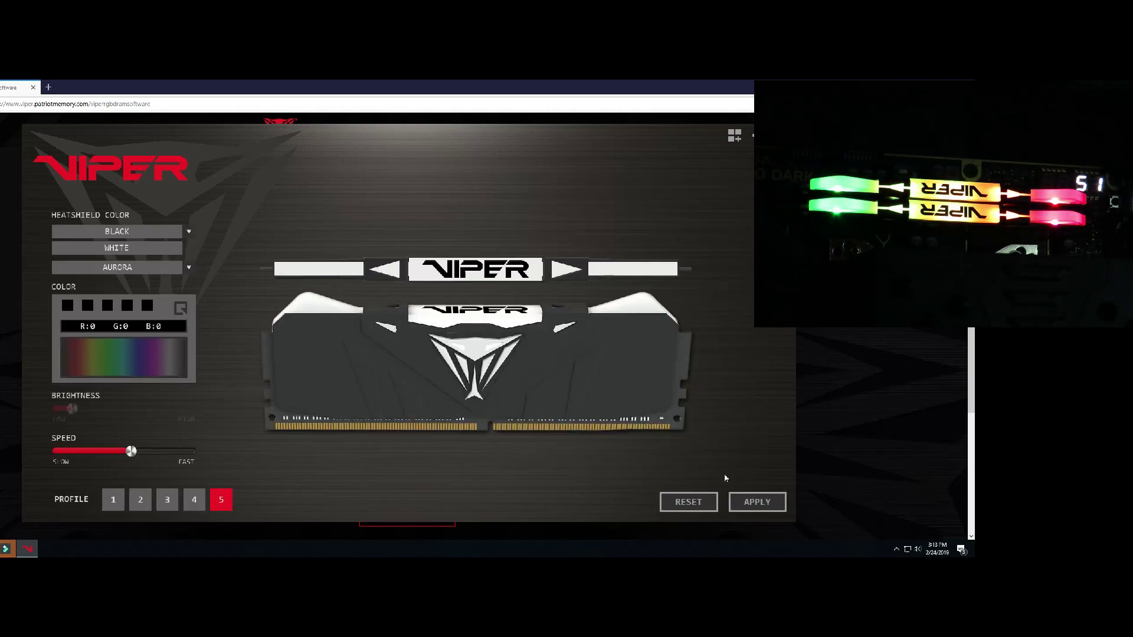
{"action": "left_click", "coordinate": [758, 506]}
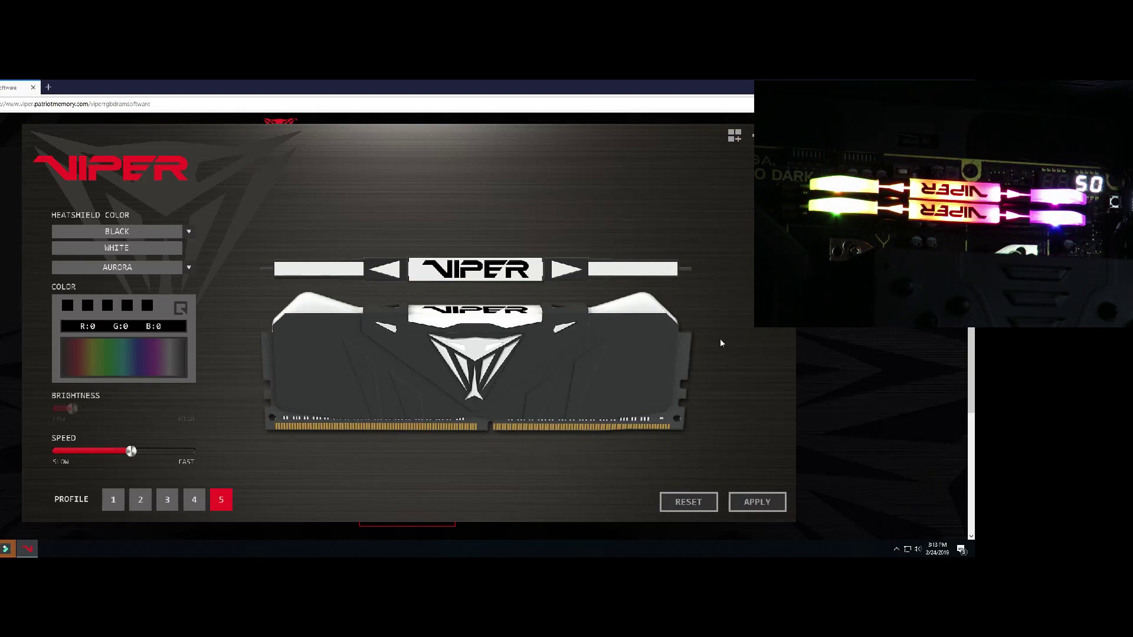